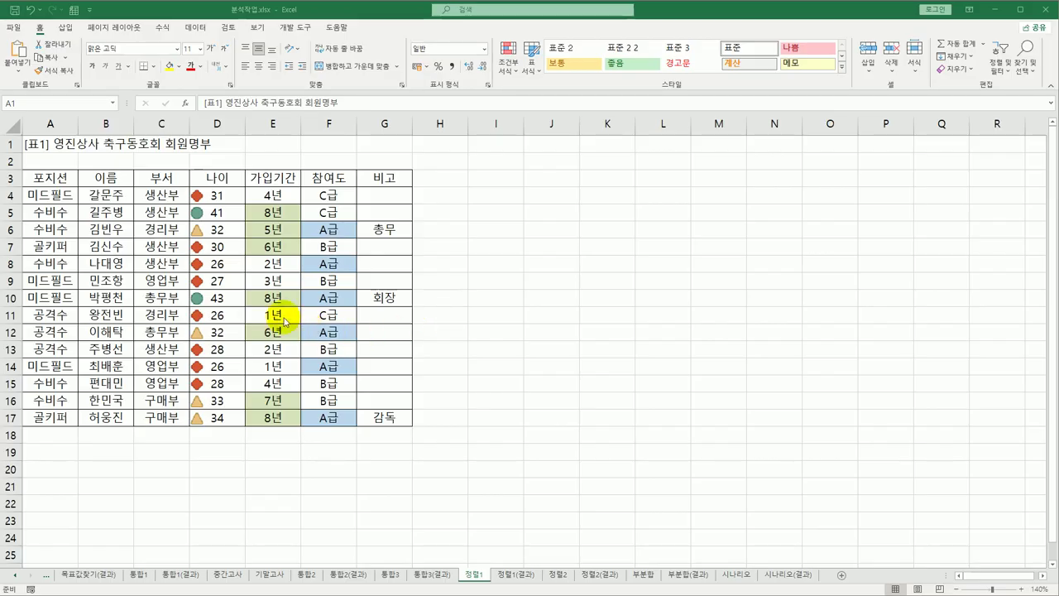
left_click(50, 179)
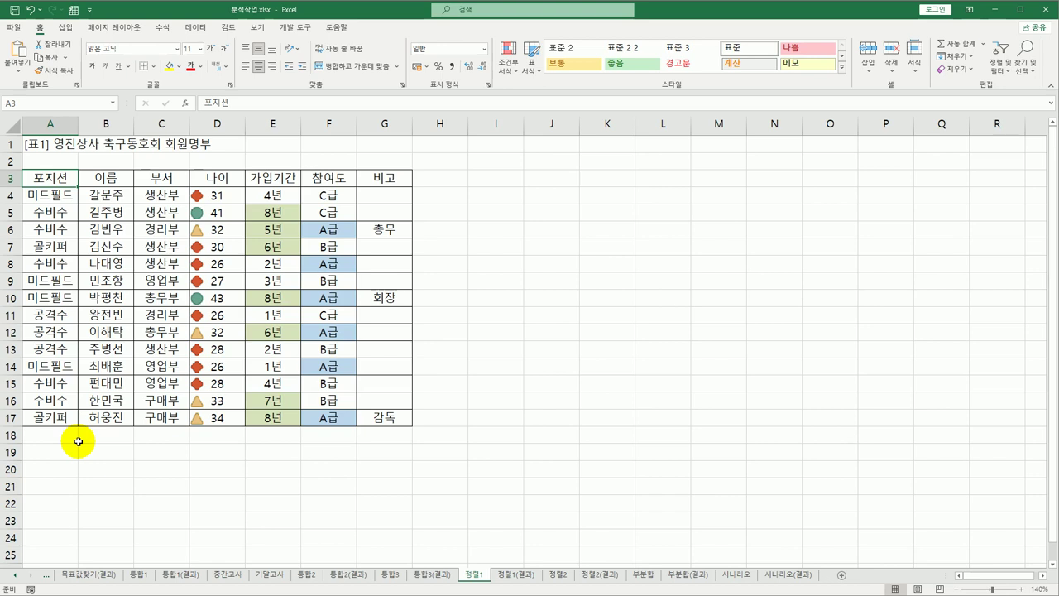
left_click(284, 199)
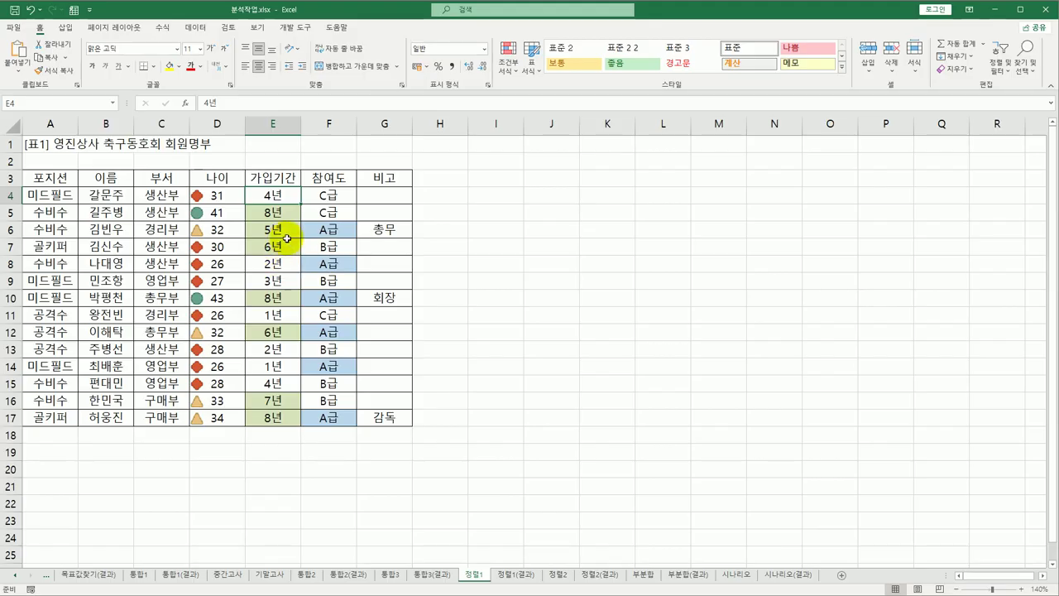
left_click(216, 199)
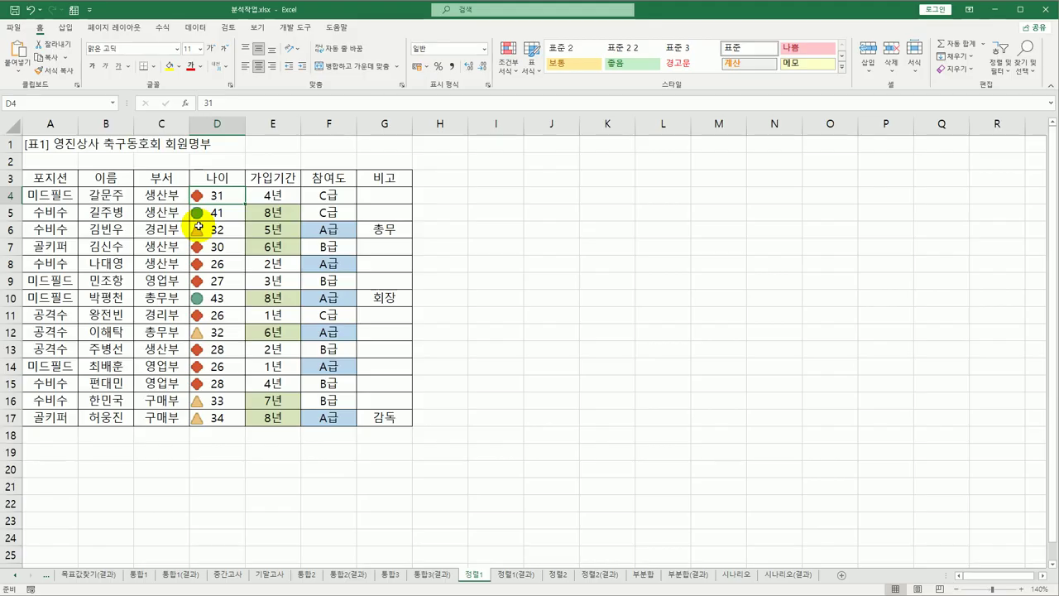
left_click(114, 199)
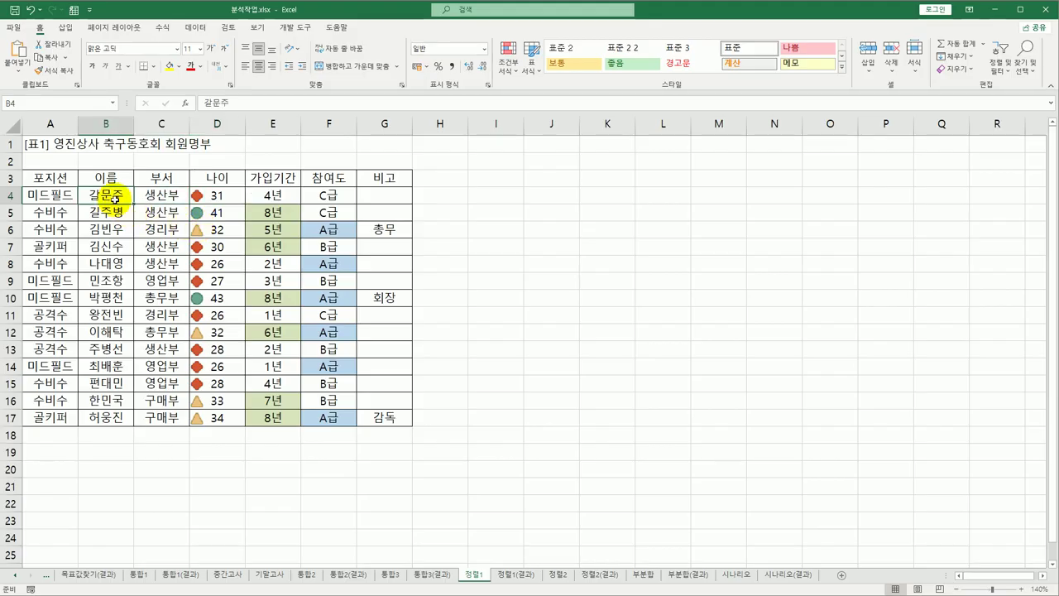
left_click(196, 27)
left_click(294, 62)
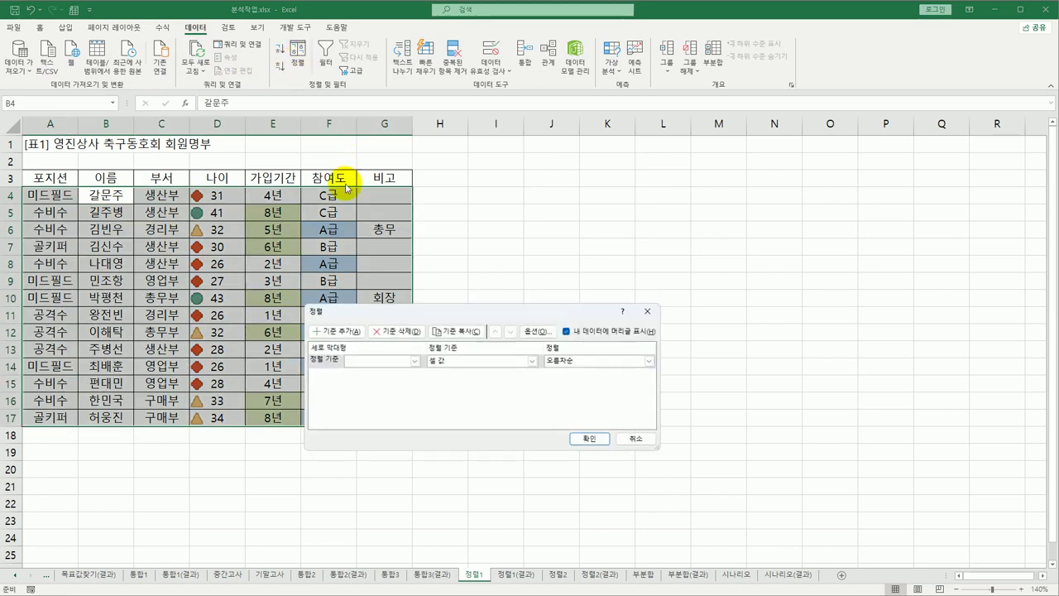
left_click_drag(389, 311, 531, 182)
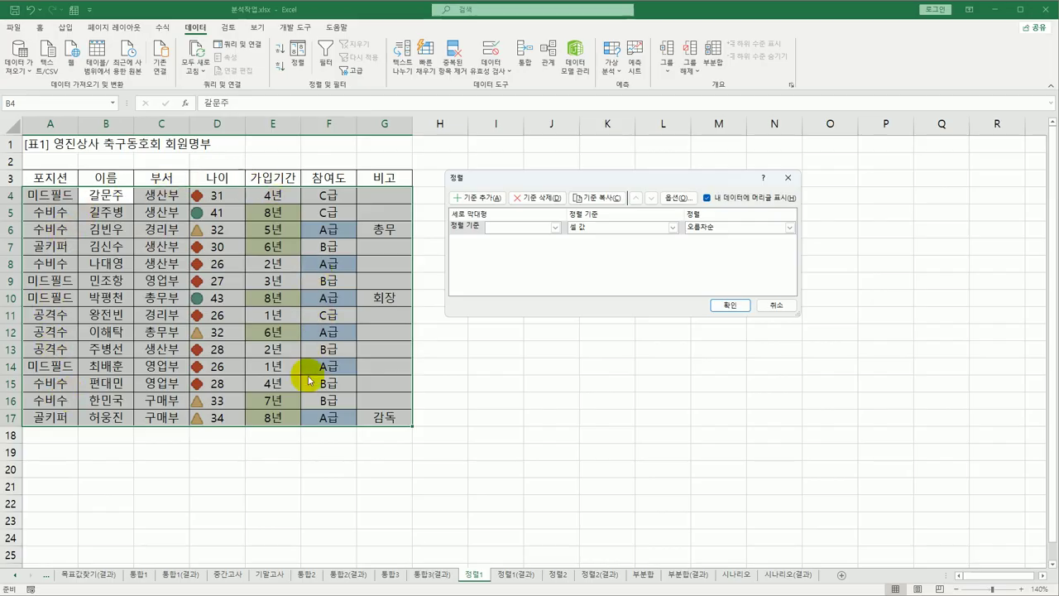
left_click(770, 304)
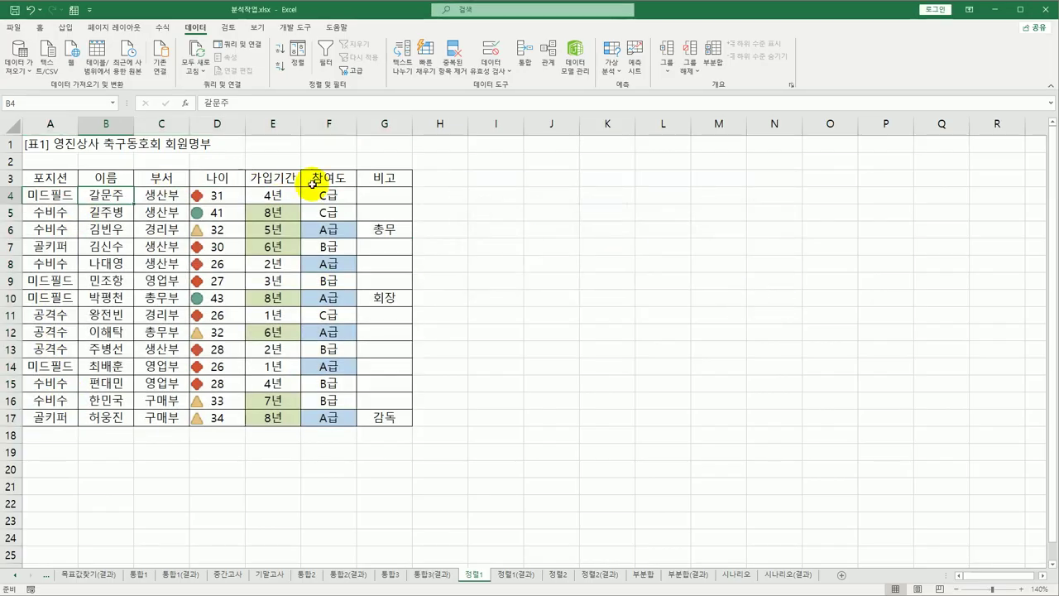
left_click(66, 146)
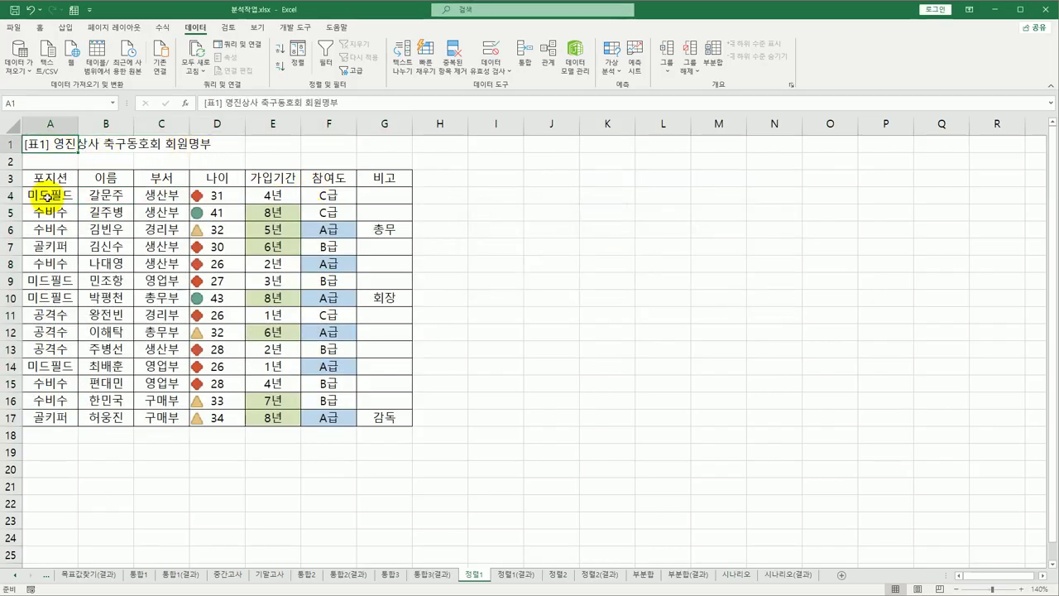
left_click(379, 158)
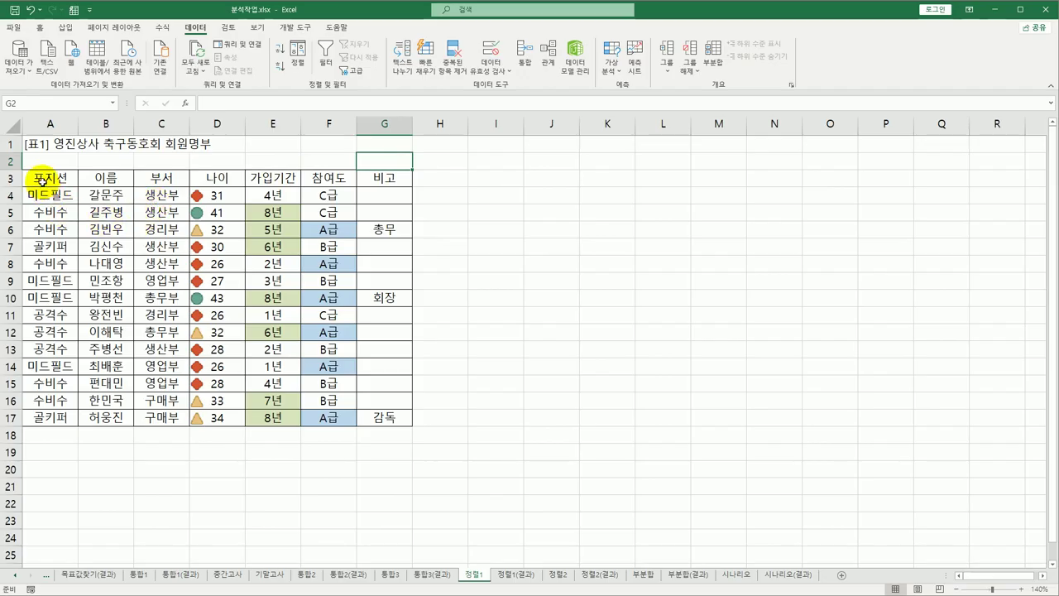
- Start a custom sort of the member table A3:G17 with 포지션 as the first sort column, based on cell values
left_click_drag(41, 179, 363, 423)
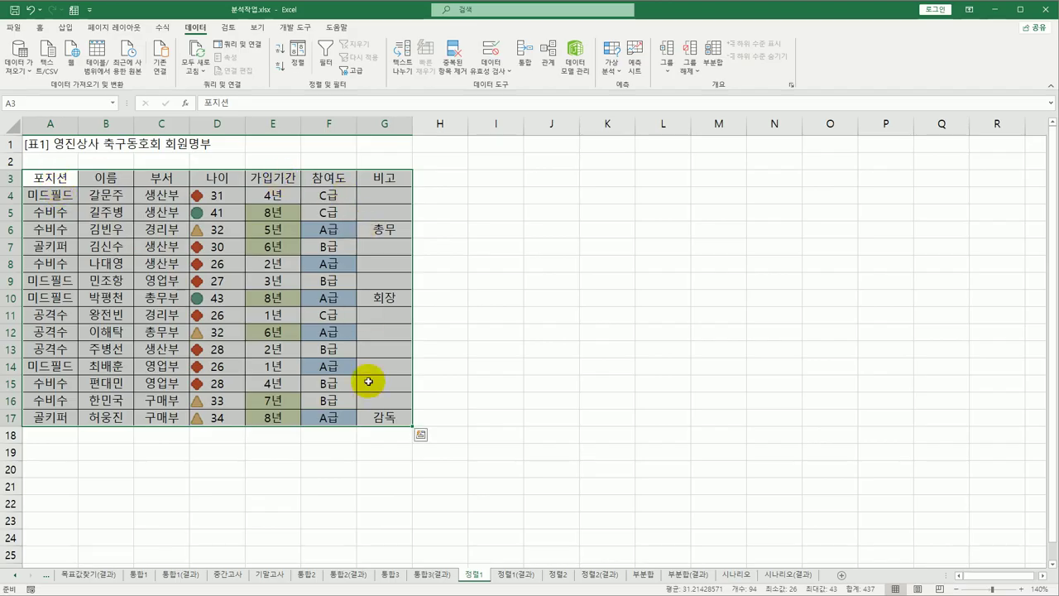
left_click(296, 64)
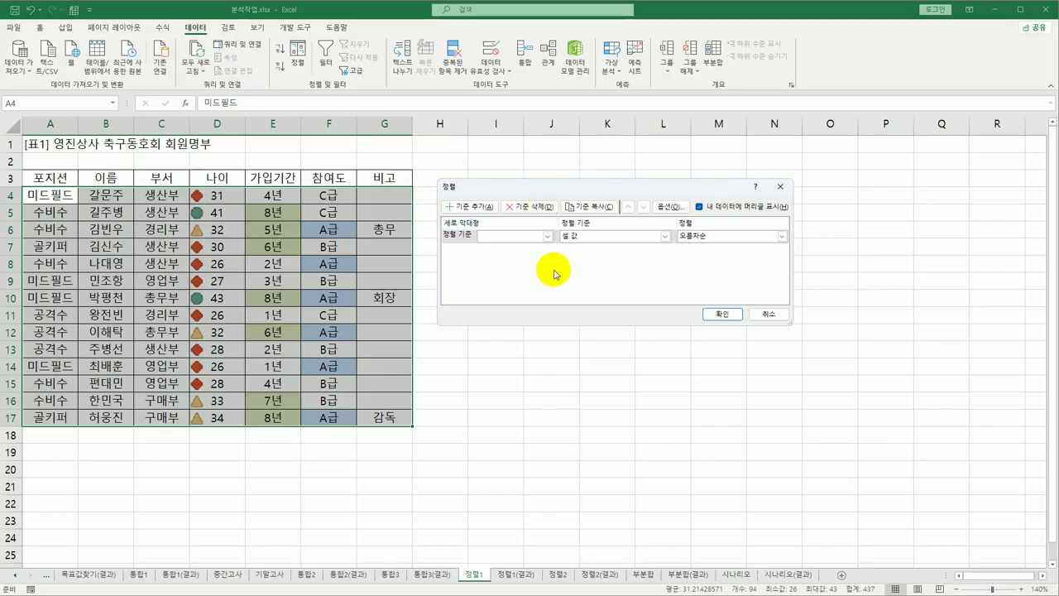
left_click(547, 236)
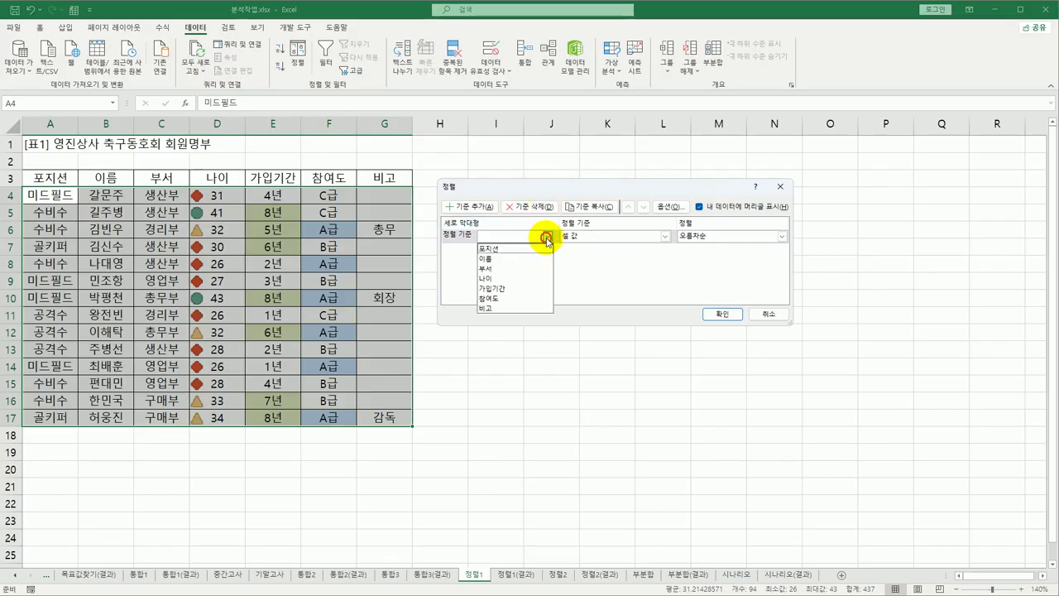
left_click(540, 248)
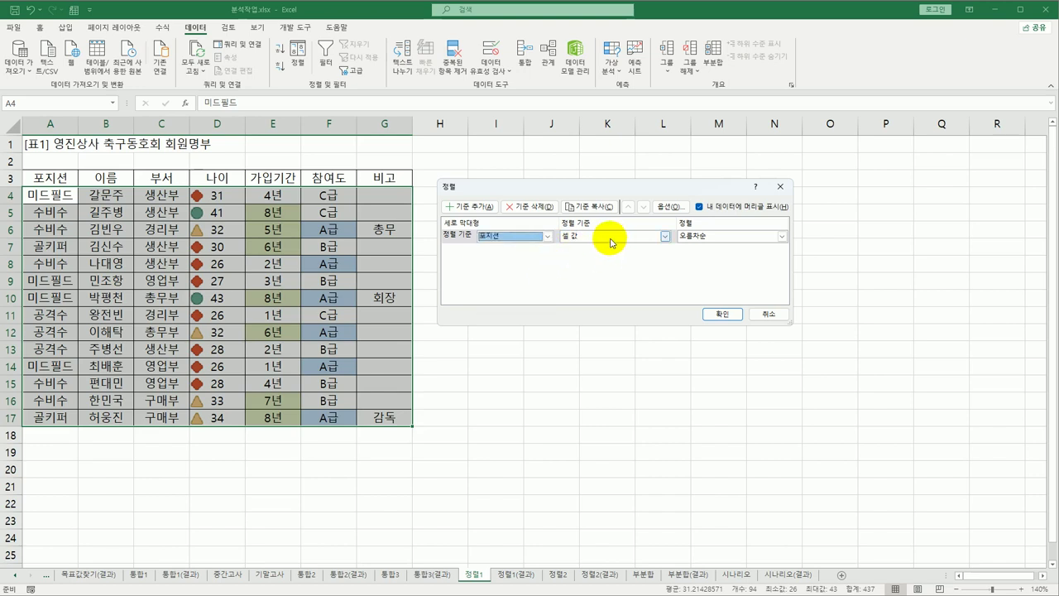
- For the 포지션 order, add a new custom list with the entries 공격수, 골키퍼, 미드필드, 수비수
left_click(728, 236)
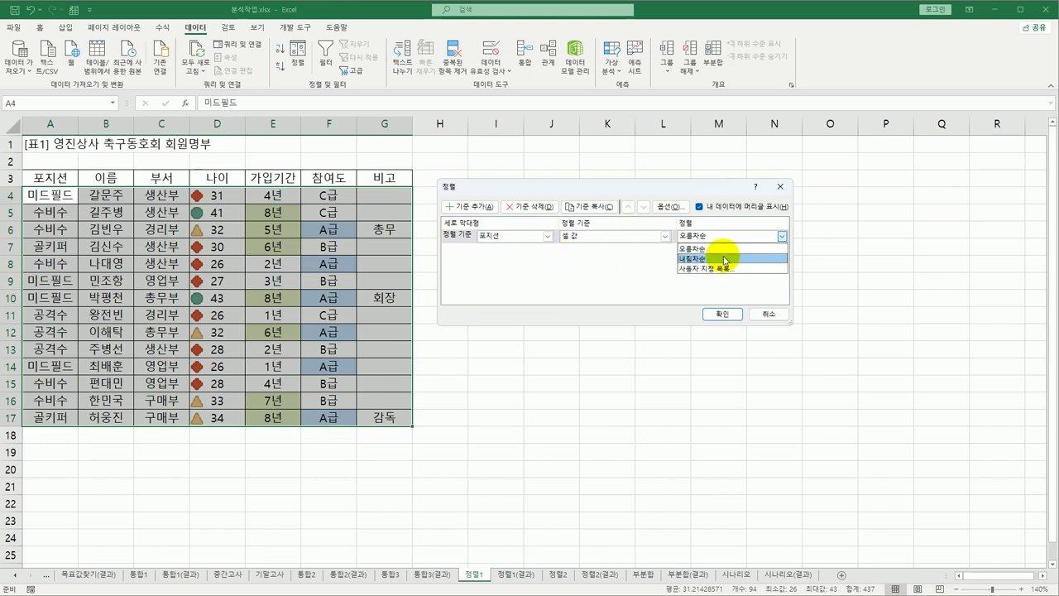
left_click(725, 269)
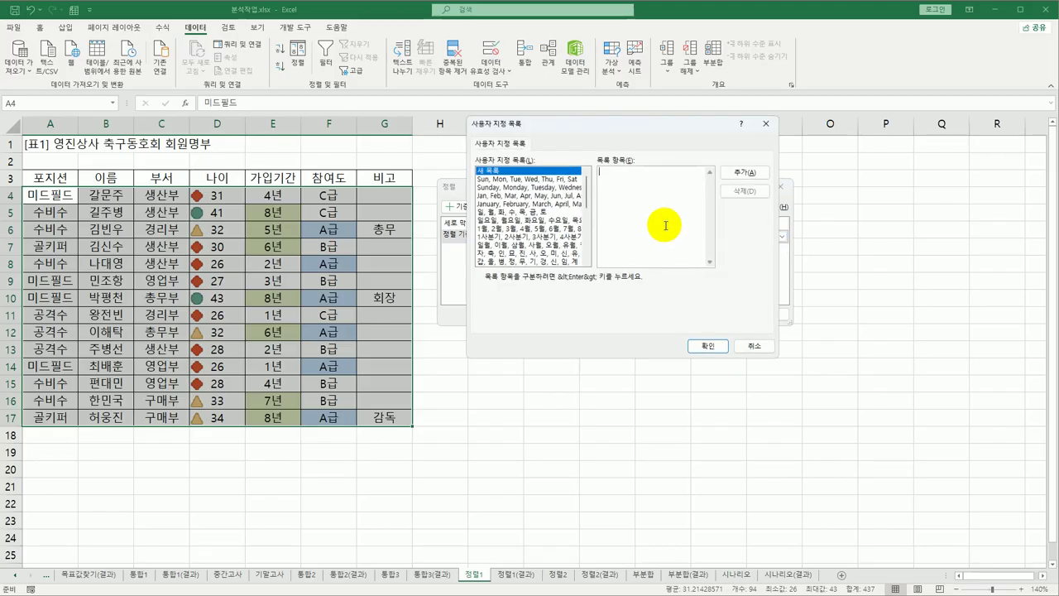
type("공격수 ")
type("골키")
type("퍼")
key("Return")
type("미드필드")
key("Return")
type("수비수")
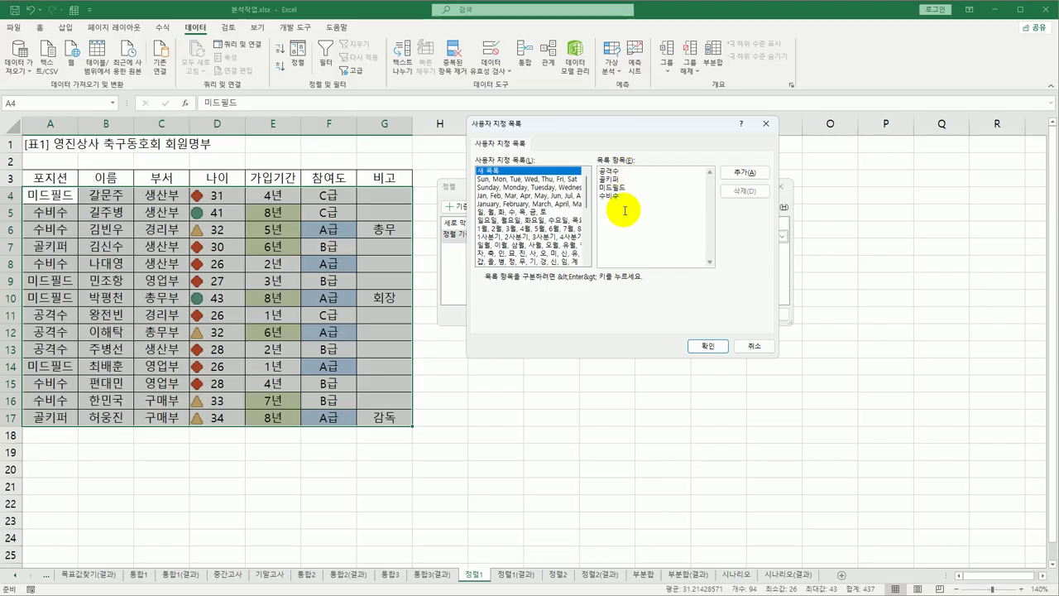
left_click(740, 174)
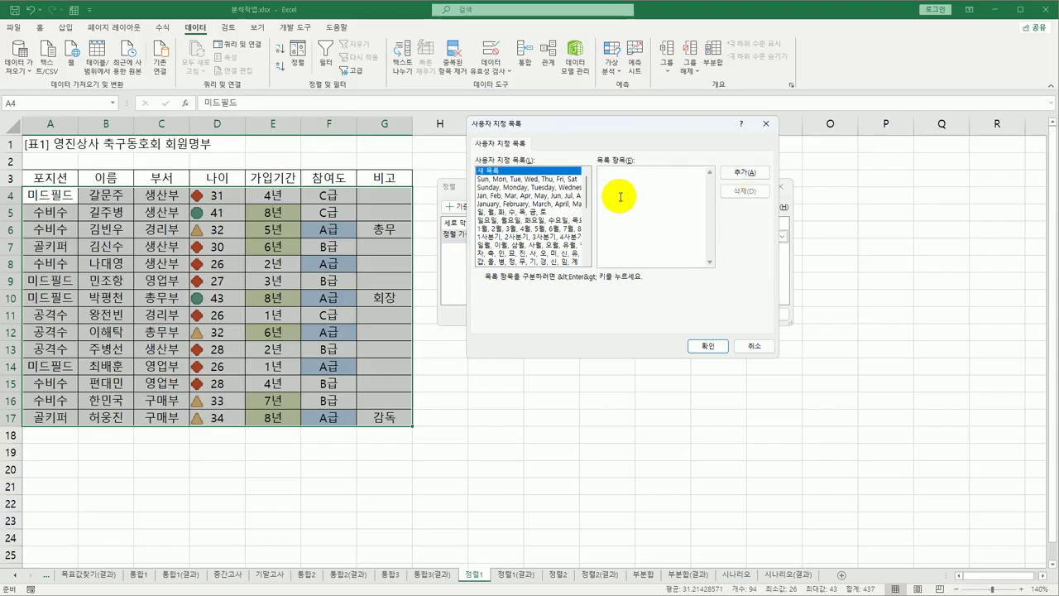
- Apply the custom list 공격수, 골키퍼, 미드필드, 수비수 as the sort order for 포지션
left_click_drag(589, 192, 589, 241)
left_click(565, 196)
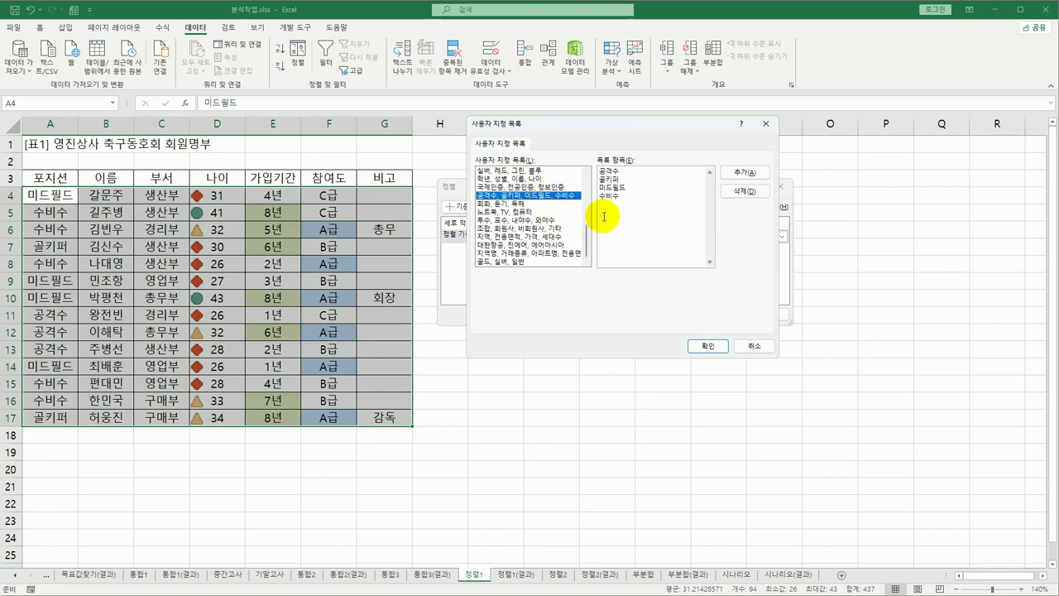
left_click(715, 345)
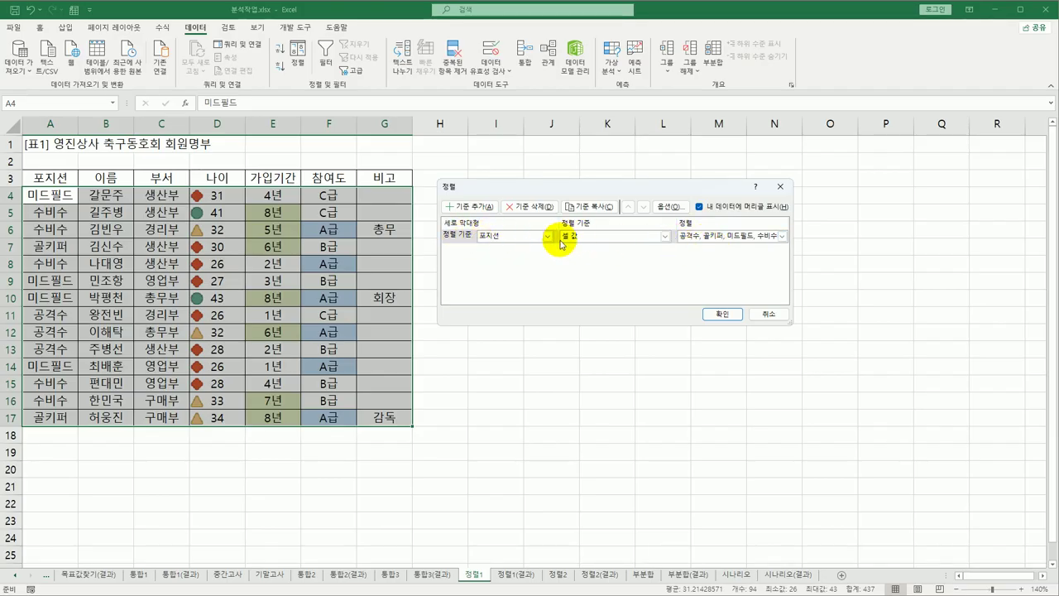
- Add a second sort level for 가입기간 by cell color, with the green RGB(216, 228, 188) shown on top (위에 표시)
left_click(471, 207)
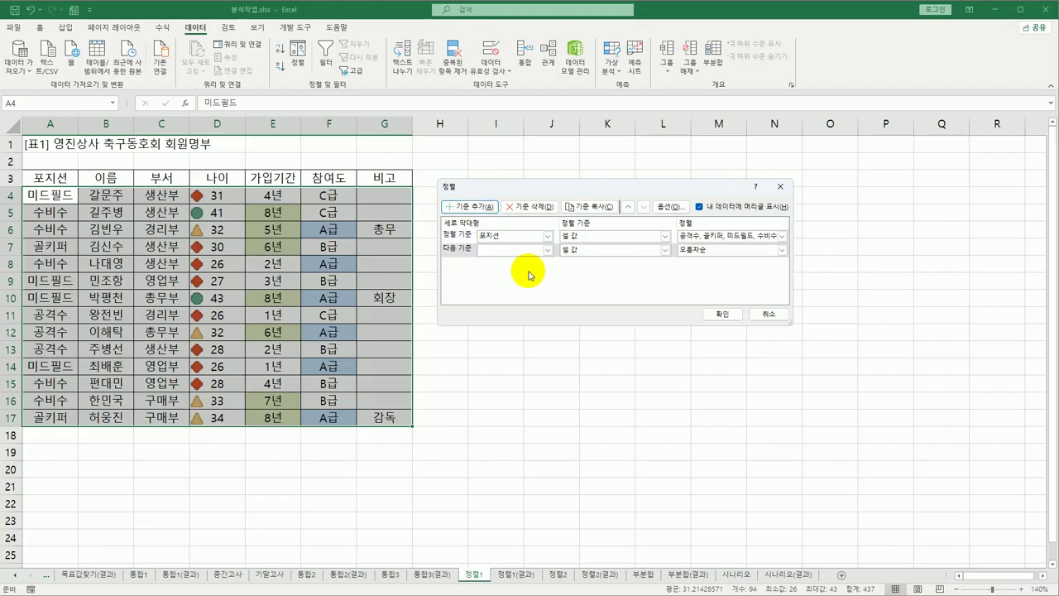
left_click(547, 250)
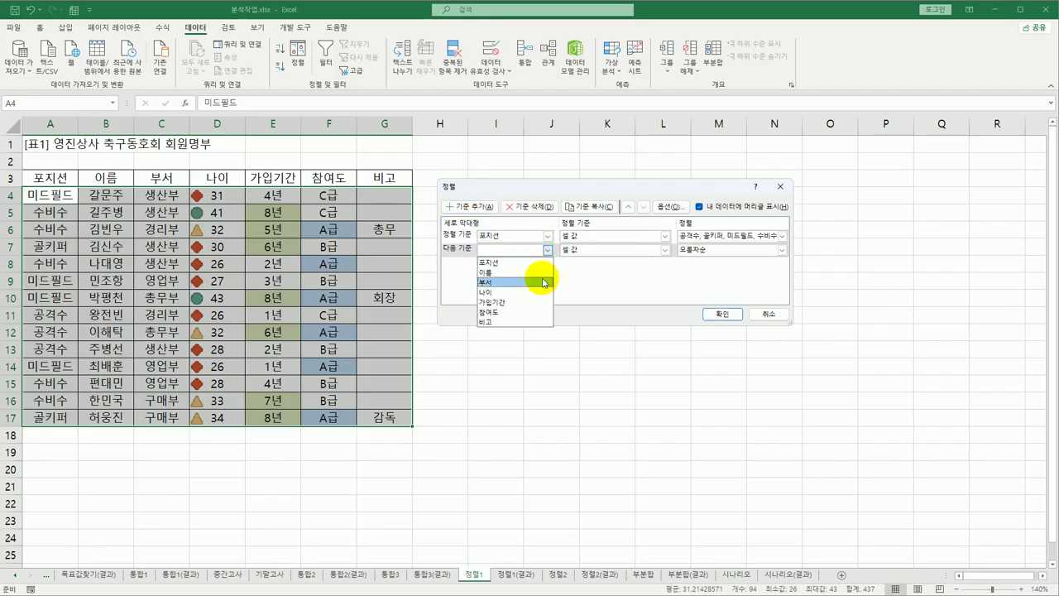
left_click(538, 303)
left_click(665, 249)
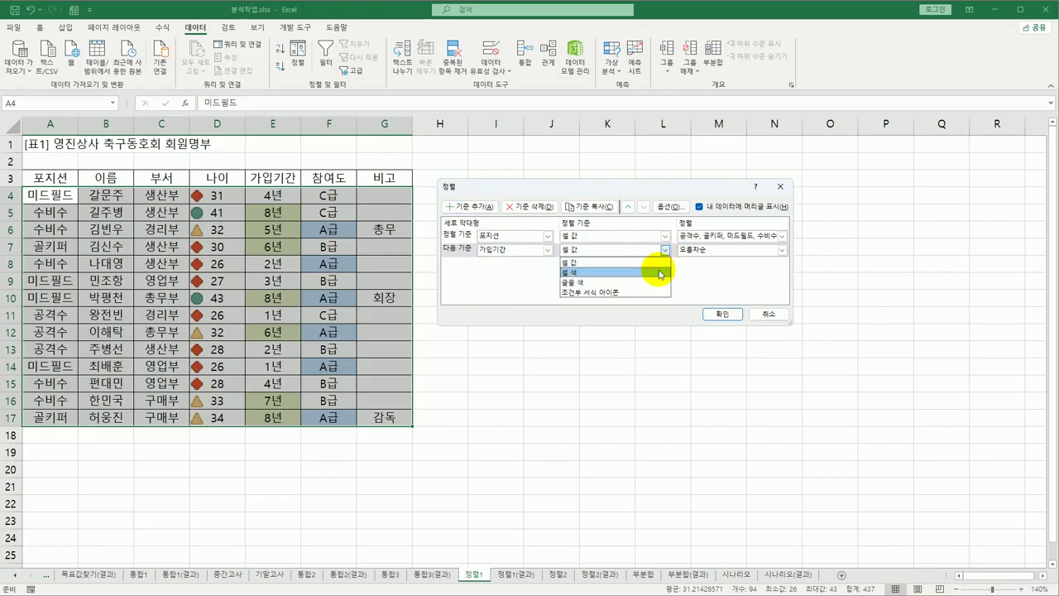
left_click(661, 273)
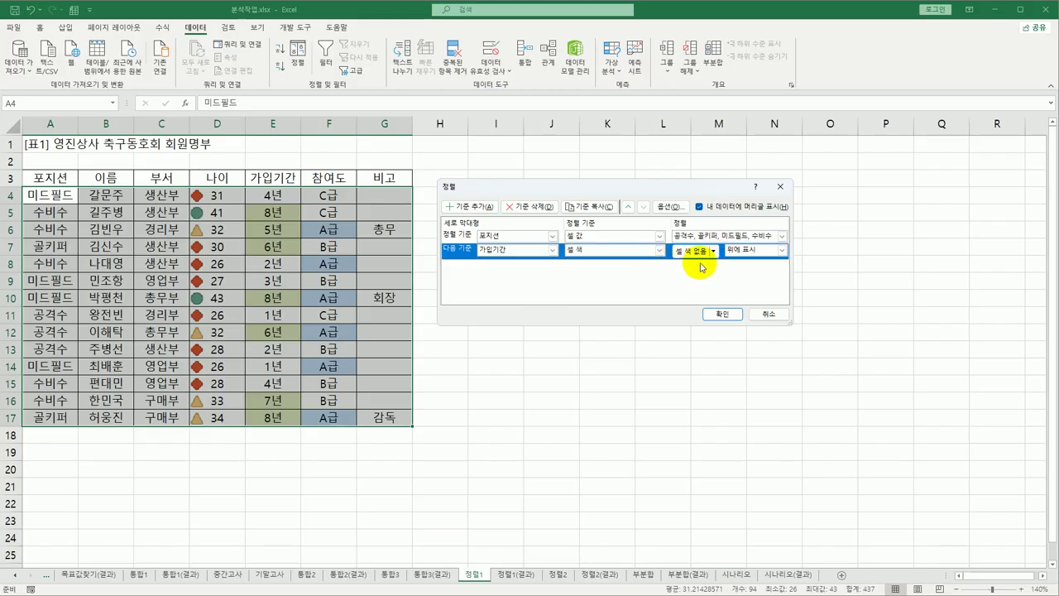
left_click(715, 252)
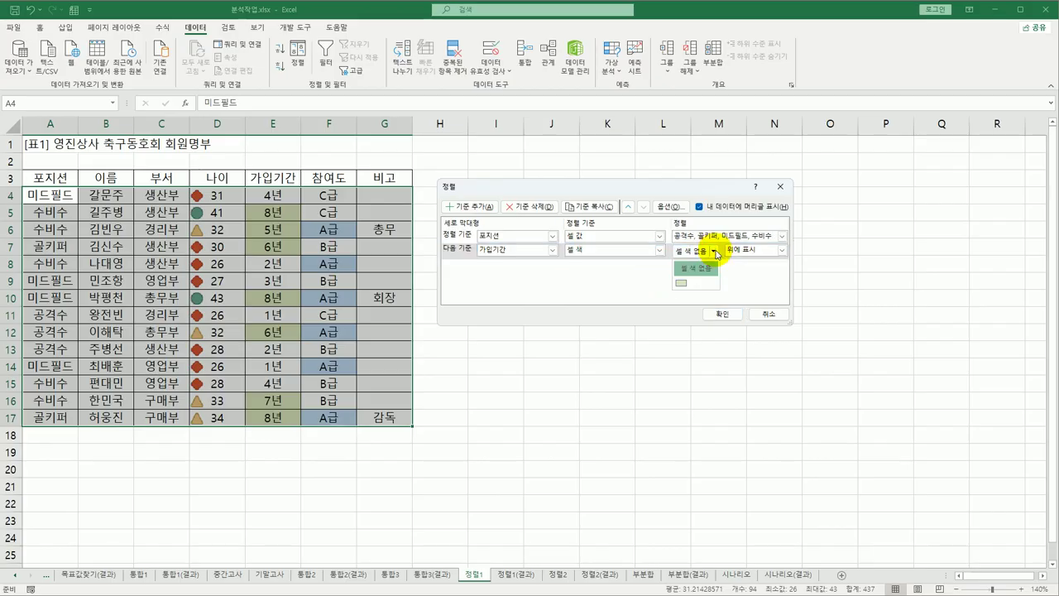
left_click(681, 284)
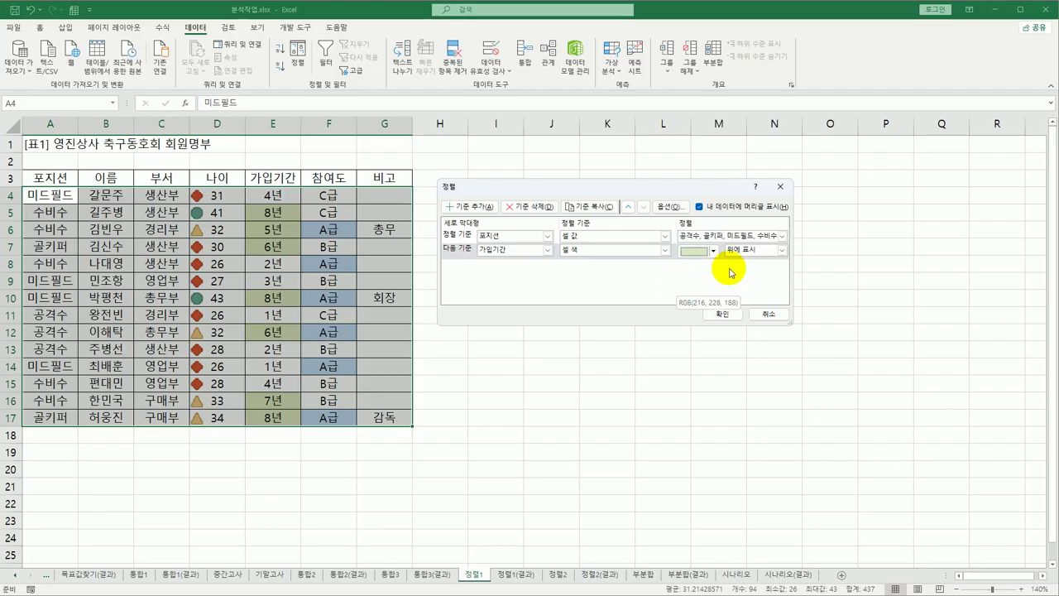
left_click(782, 252)
left_click(783, 252)
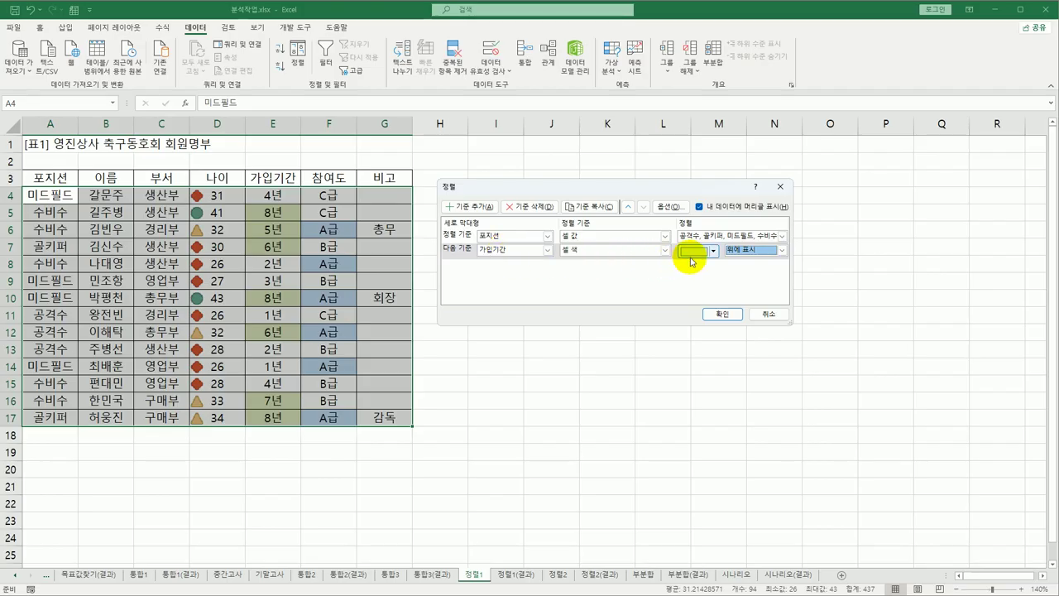
- Add a third level for 나이 by conditional formatting icon, placing the yellow triangle at the bottom (아래쪽에 표시), and run the sort
left_click(458, 206)
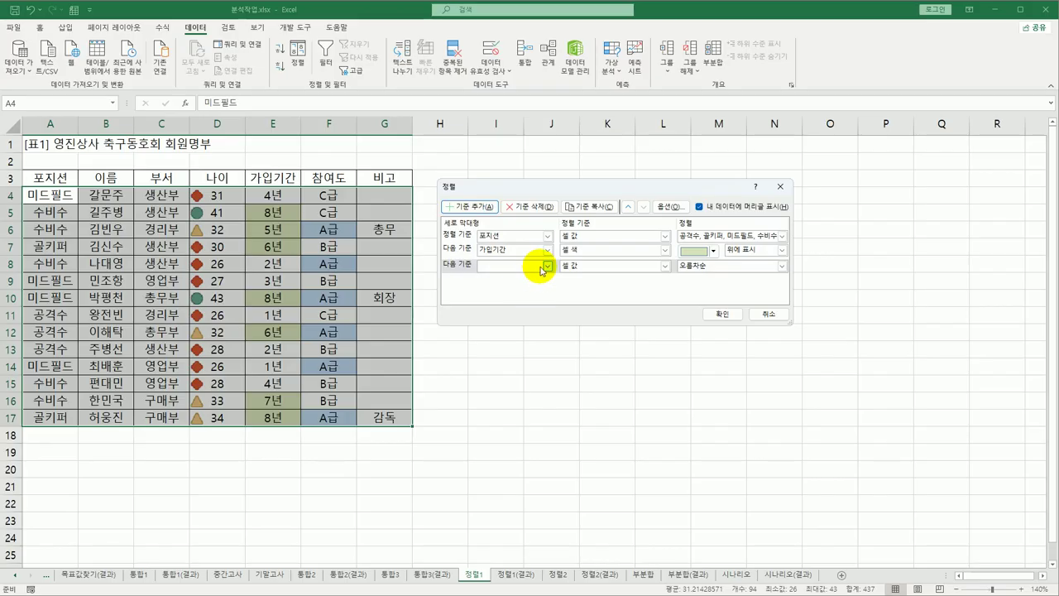
left_click(545, 266)
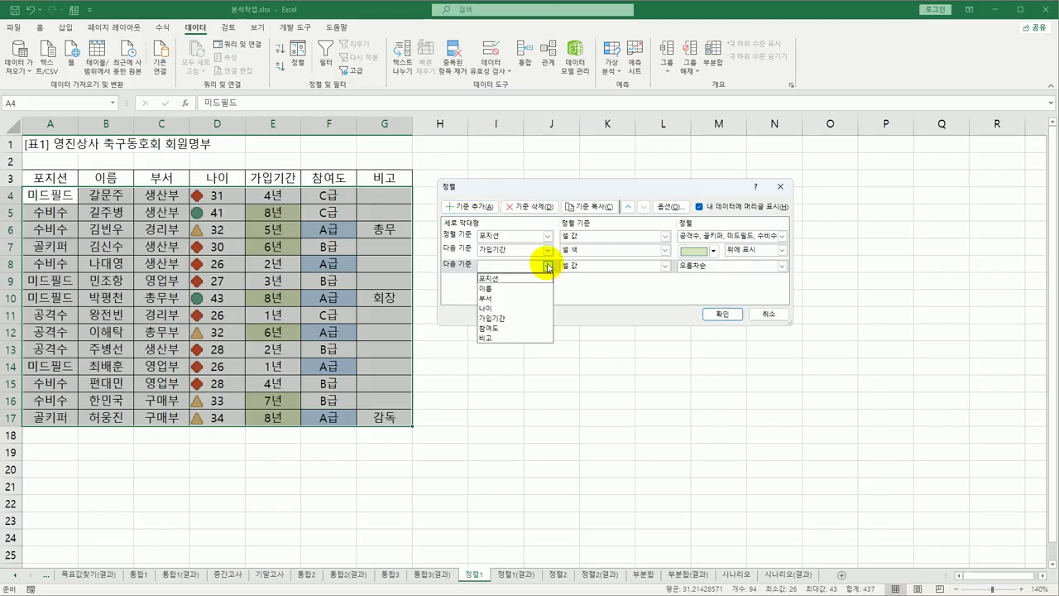
left_click(533, 317)
left_click(664, 266)
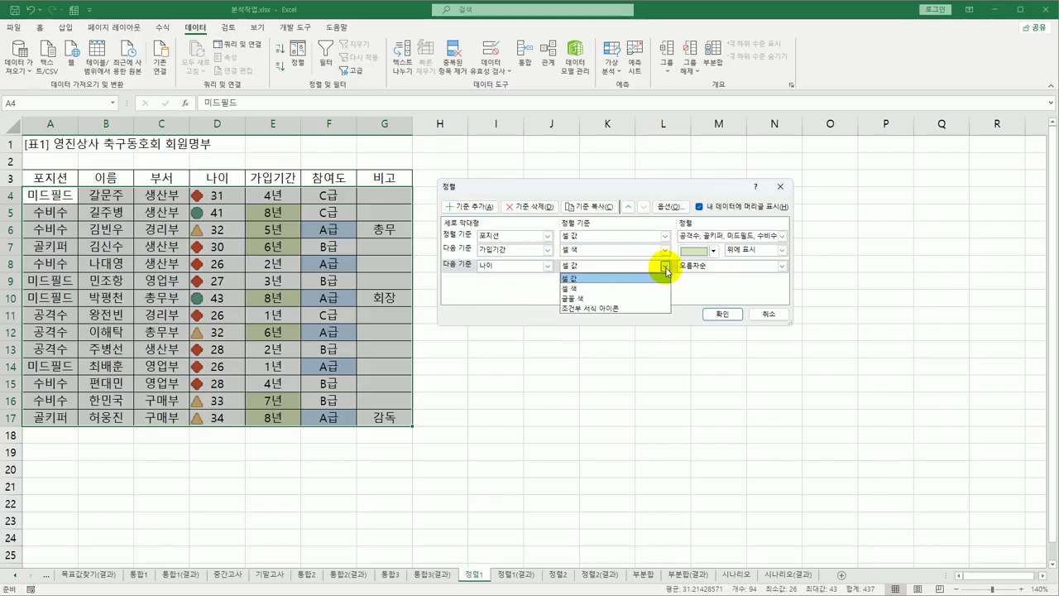
left_click(645, 309)
left_click(713, 265)
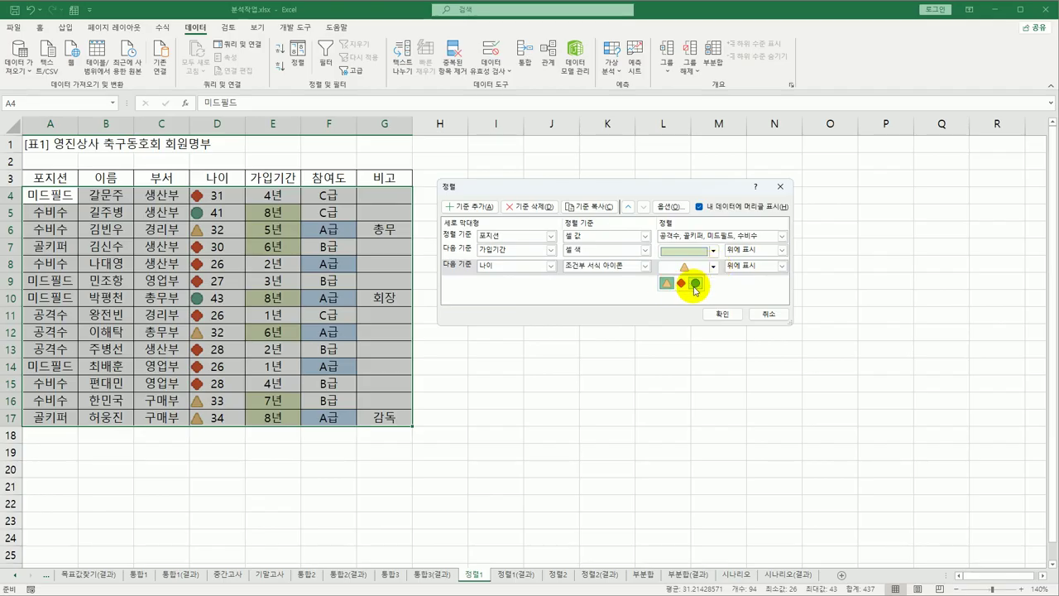
left_click(669, 286)
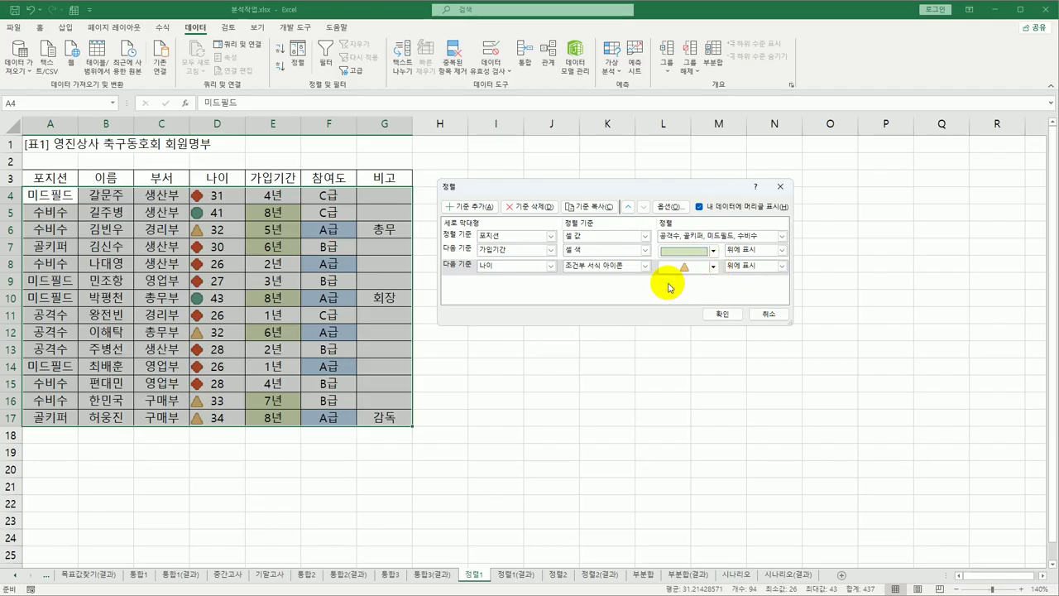
left_click(781, 268)
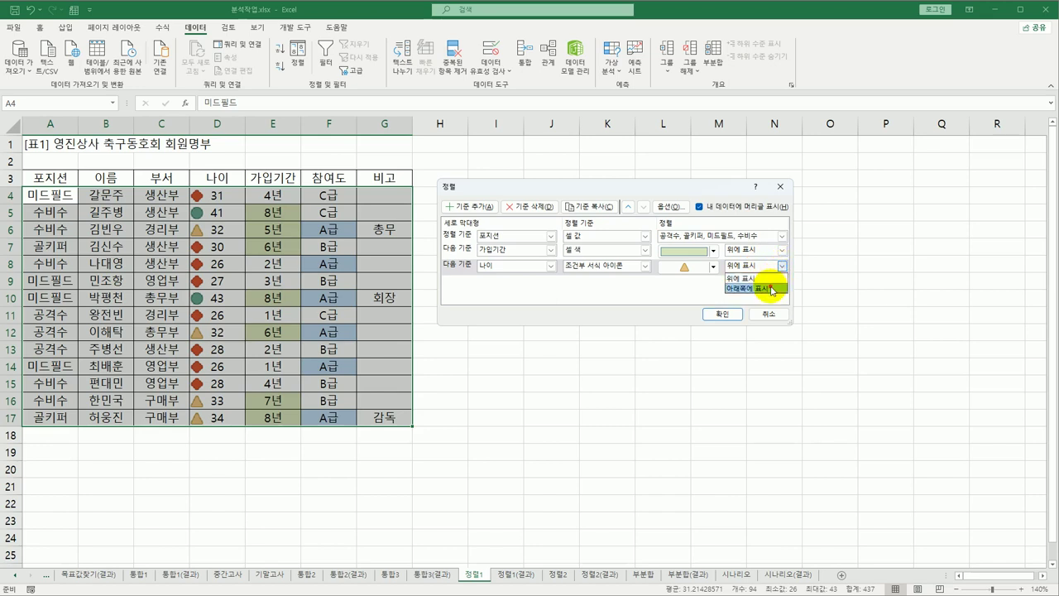
left_click(772, 289)
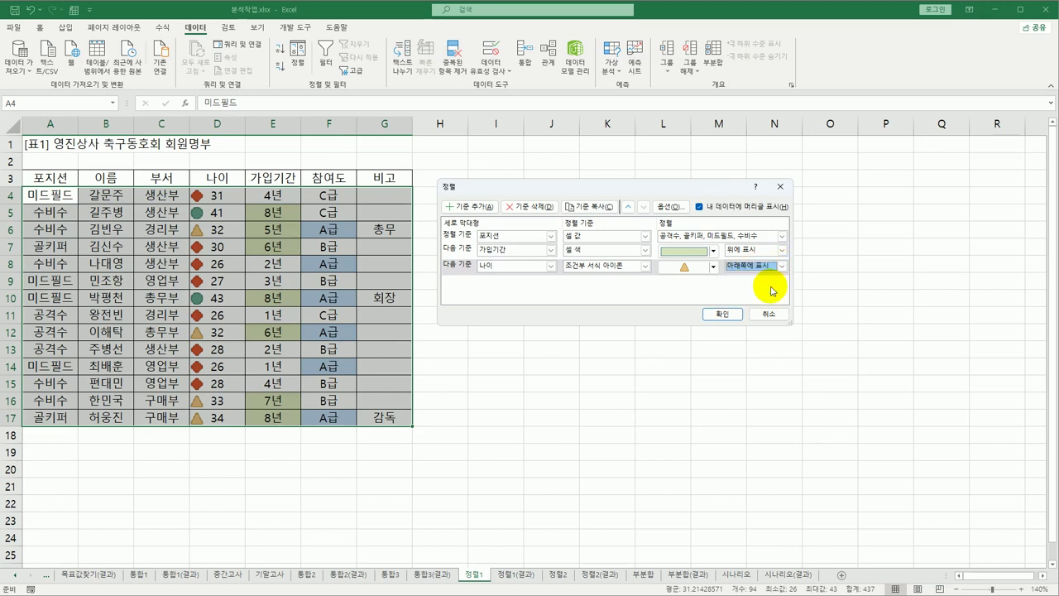
left_click(732, 315)
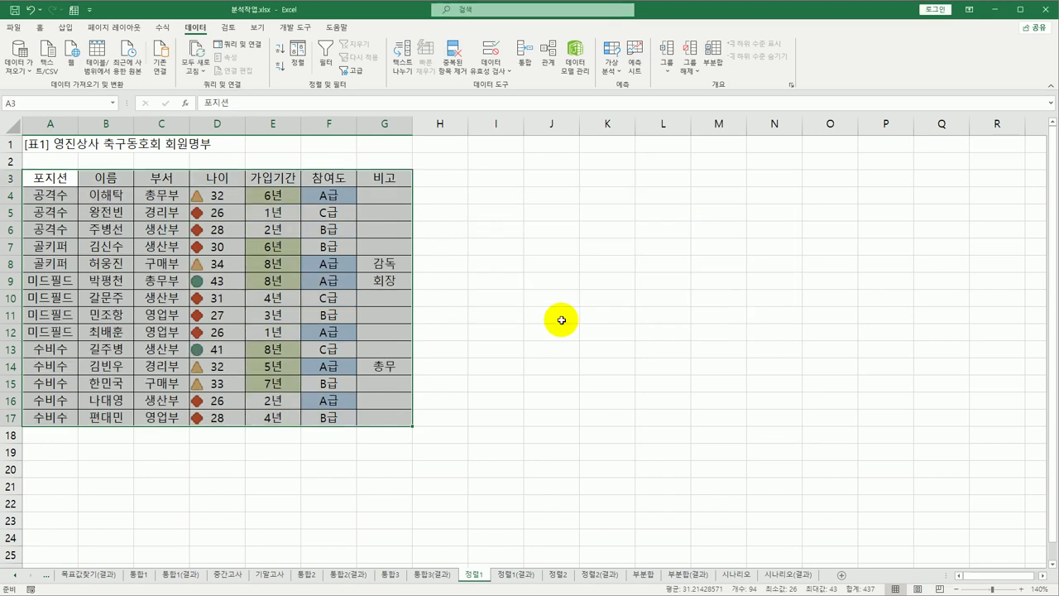
left_click_drag(56, 197, 52, 232)
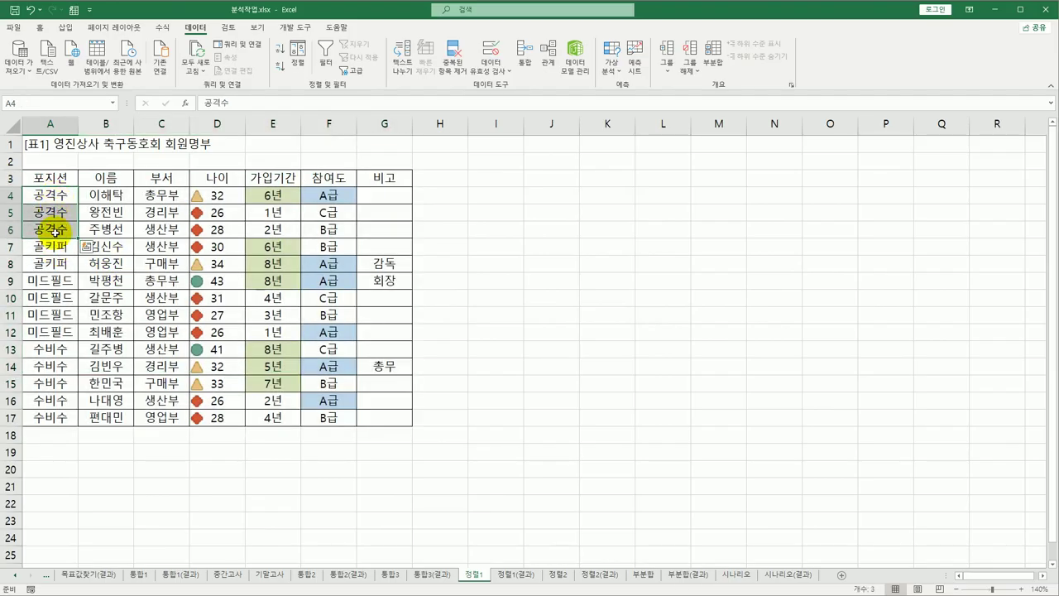
- Examine the sorted member table on sheet 정렬1, checking the 공격수, 골키퍼 and 미드필드 groups by 가입기간 color and 나이 icon
left_click(267, 195)
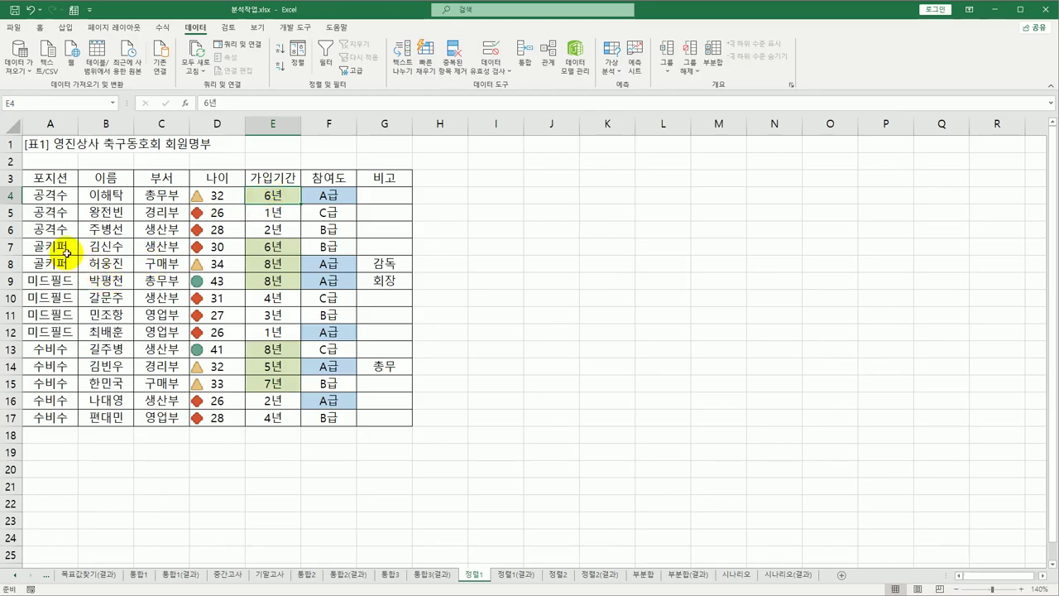
left_click_drag(66, 252, 377, 265)
left_click_drag(377, 264, 377, 264)
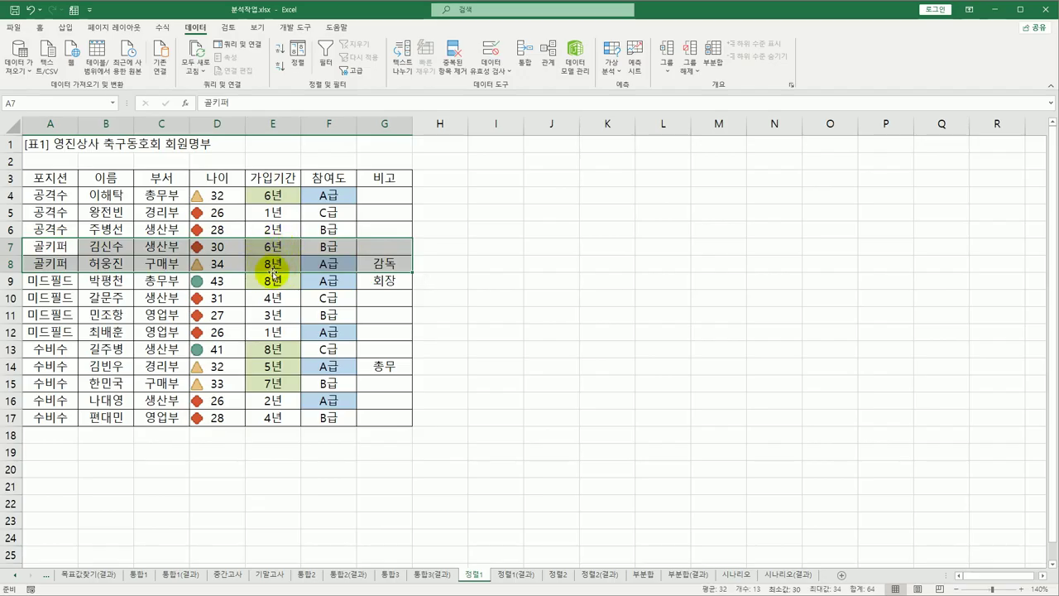
left_click(224, 266)
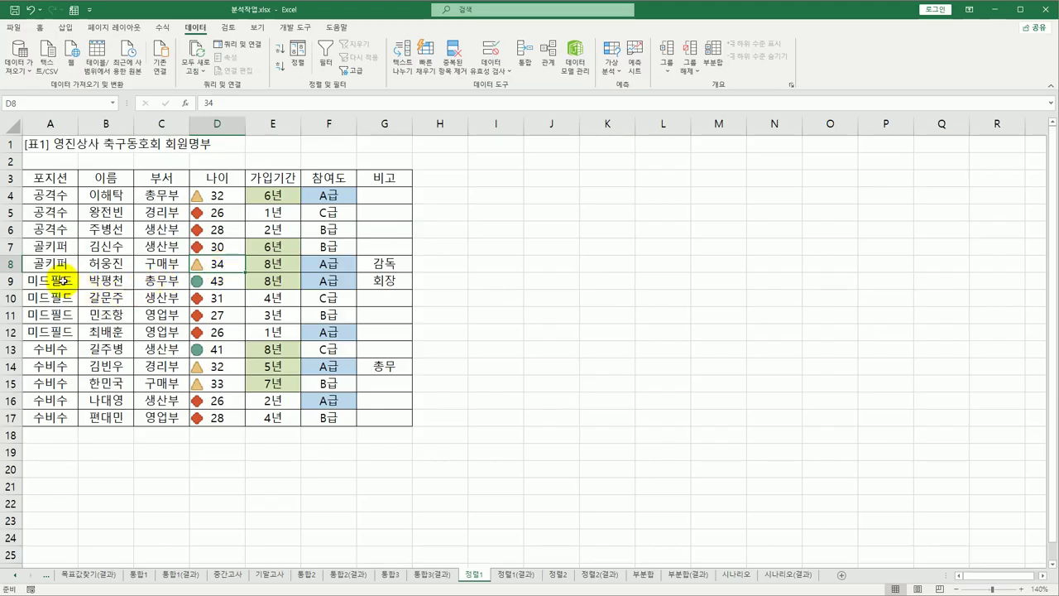
left_click_drag(66, 282, 380, 331)
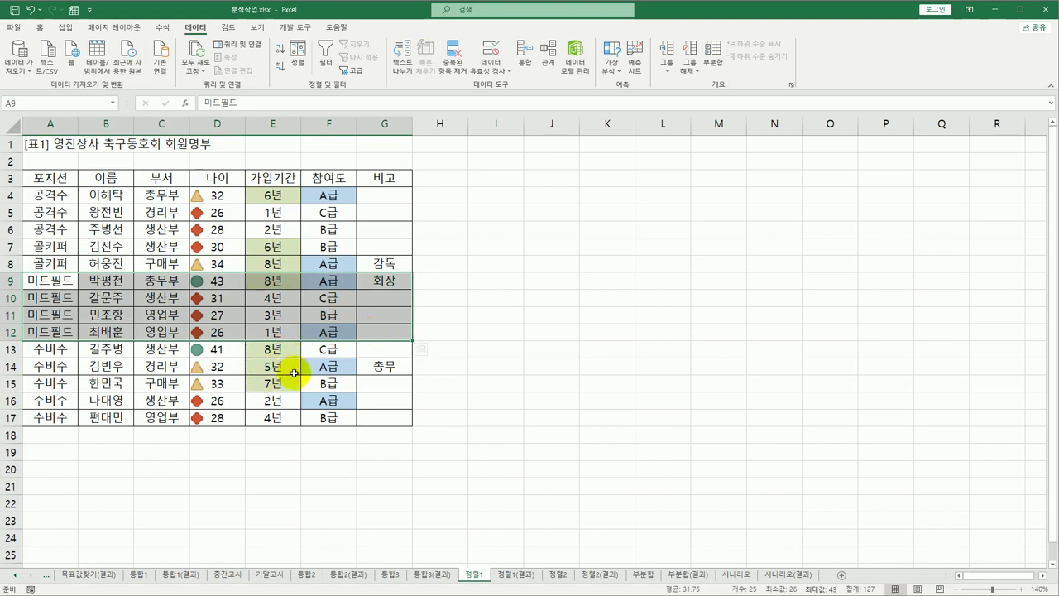
left_click(58, 176)
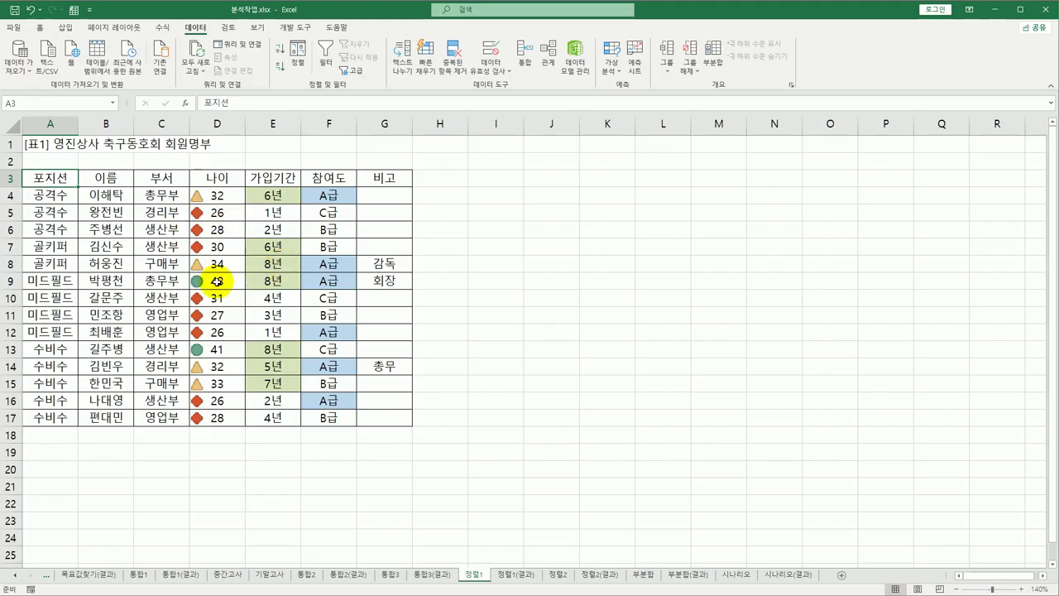
- Compare the sorted table on sheet 정렬1 with the reference on sheet 정렬1(결과)
left_click(507, 577)
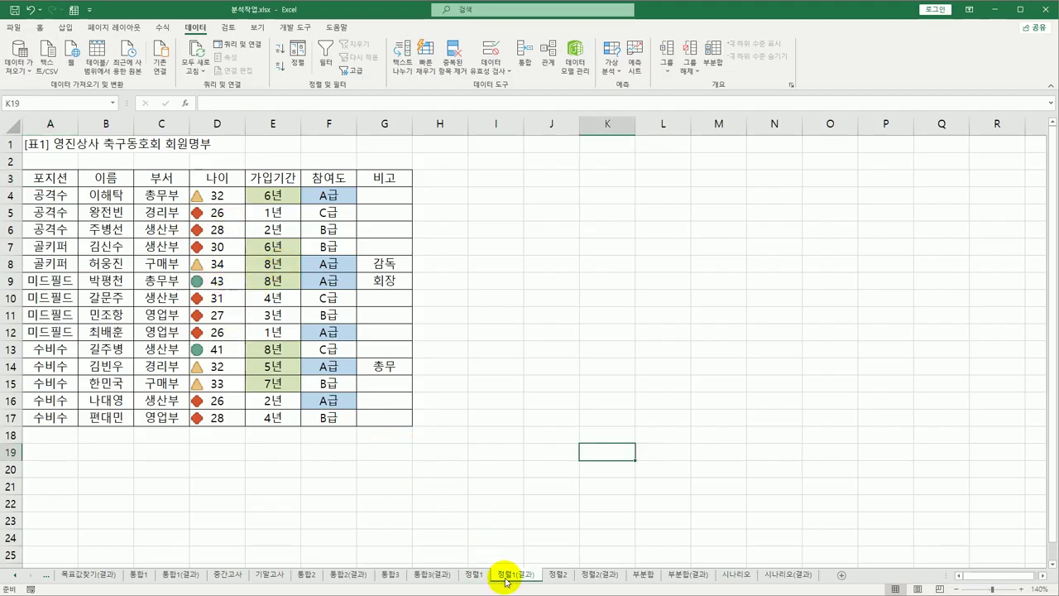
left_click(473, 575)
left_click(509, 578)
- On sheet 정렬2, start a sort of the score columns B3:D12 with the direction set to left to right (왼쪽에서 오른쪽)
left_click(554, 574)
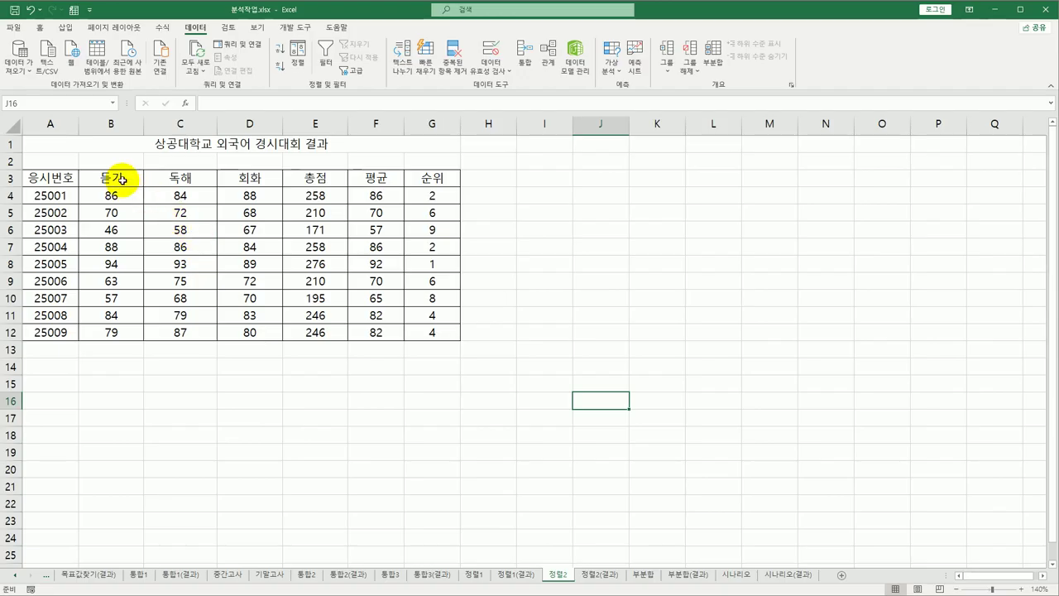
left_click_drag(116, 178, 203, 230)
left_click_drag(227, 264, 257, 332)
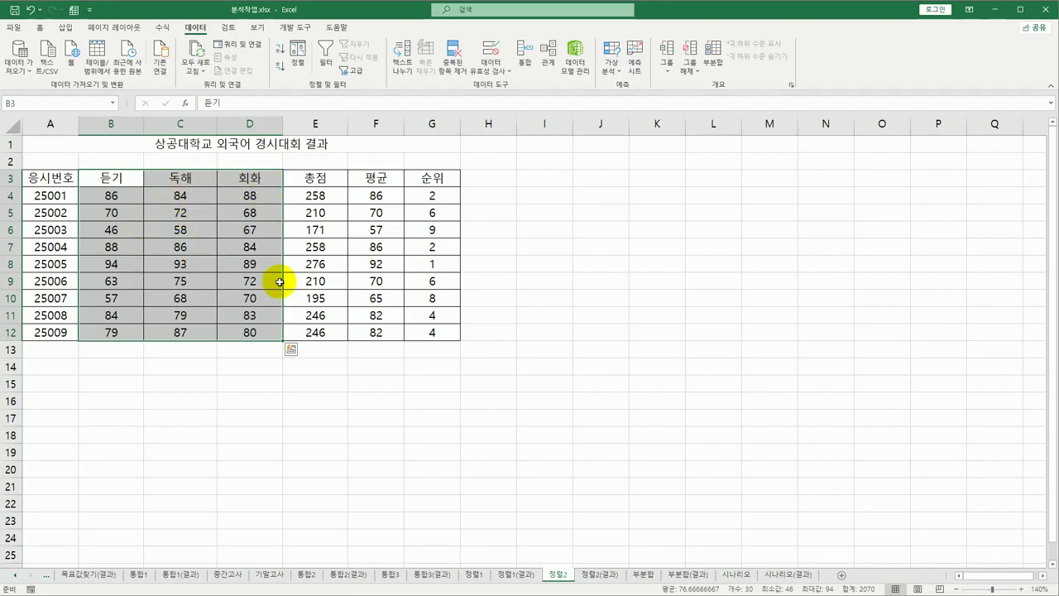
left_click(299, 62)
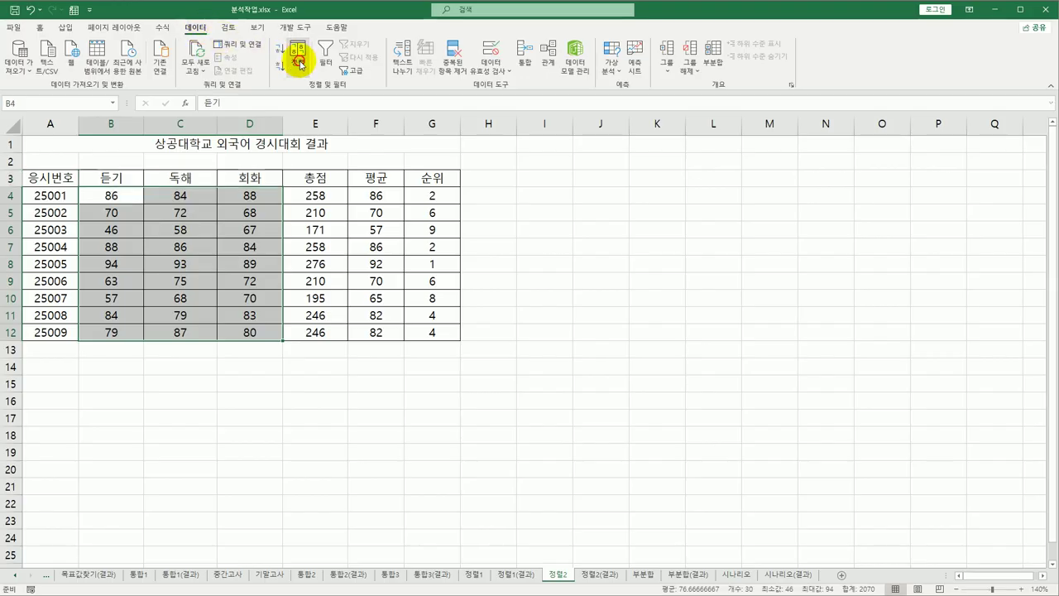
left_click_drag(544, 184, 432, 185)
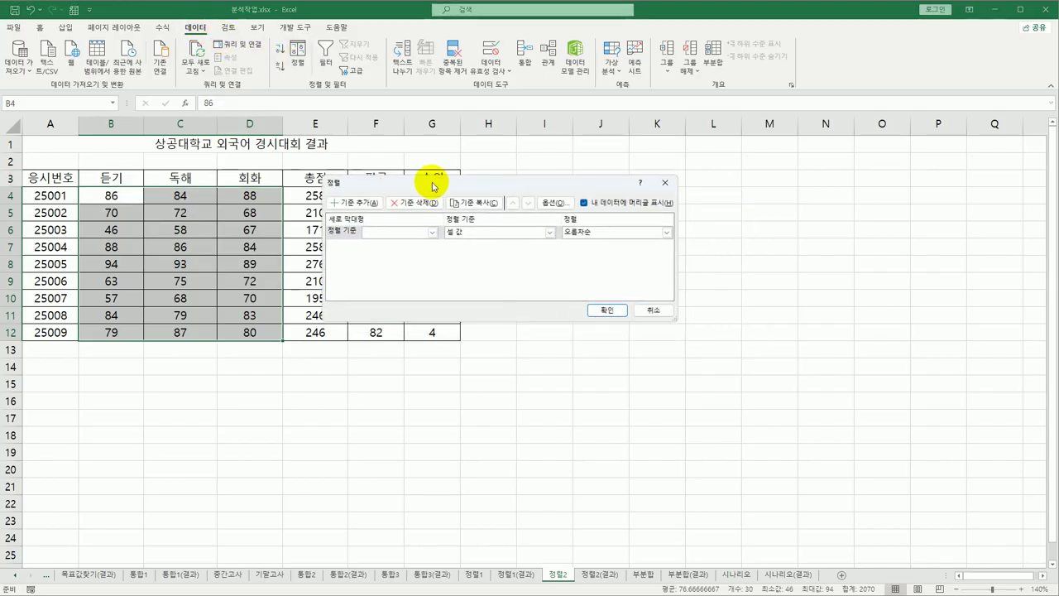
left_click(550, 202)
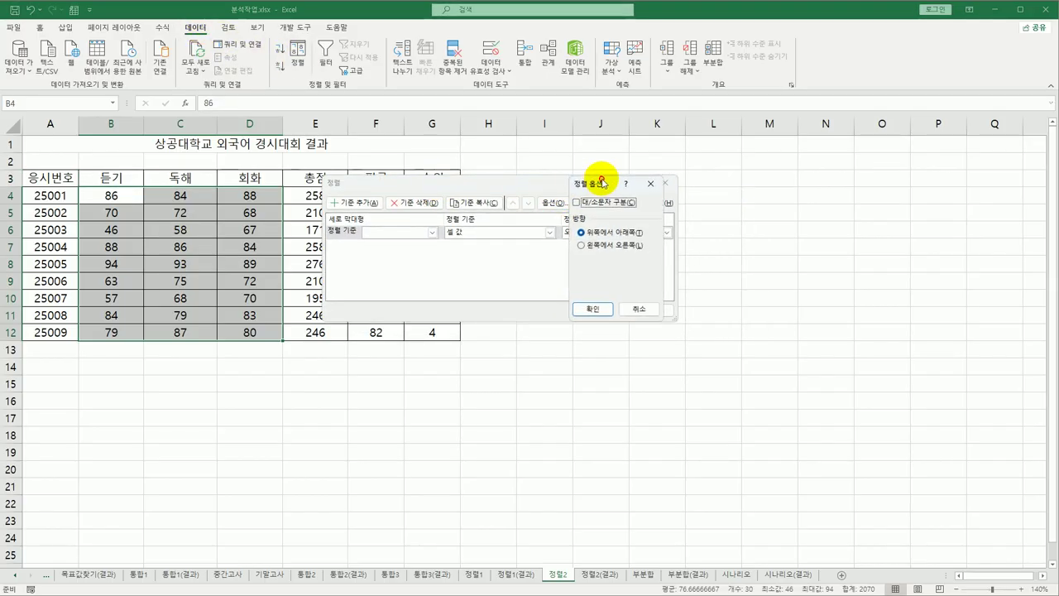
left_click_drag(602, 183, 517, 304)
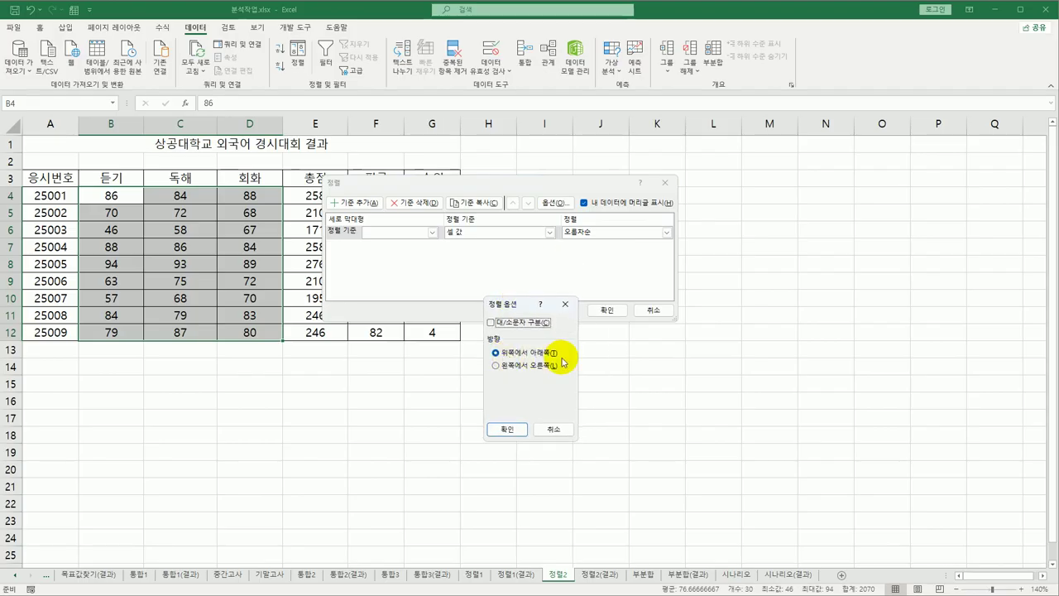
left_click(520, 367)
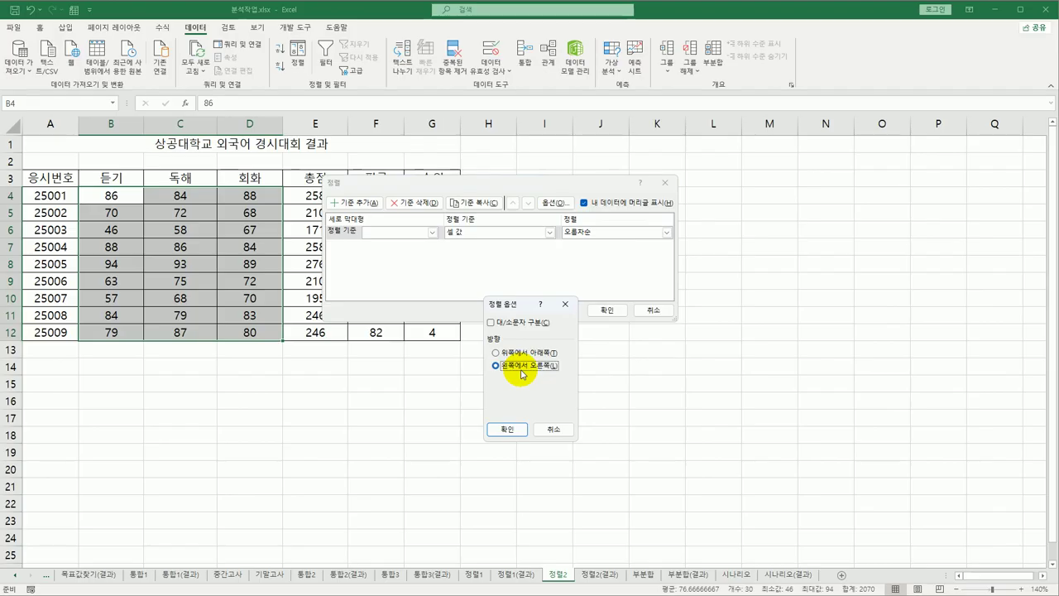
left_click(509, 429)
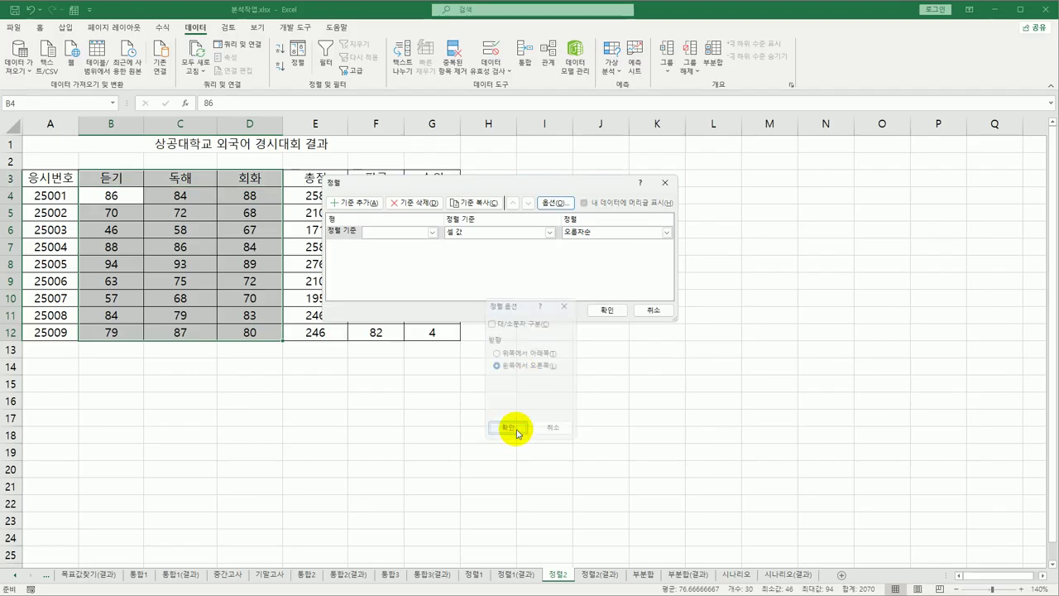
- Set the sort key to row 3 (행 3) and add a custom order list with the entries 회화, 듣기, 독해
left_click(430, 232)
left_click(422, 245)
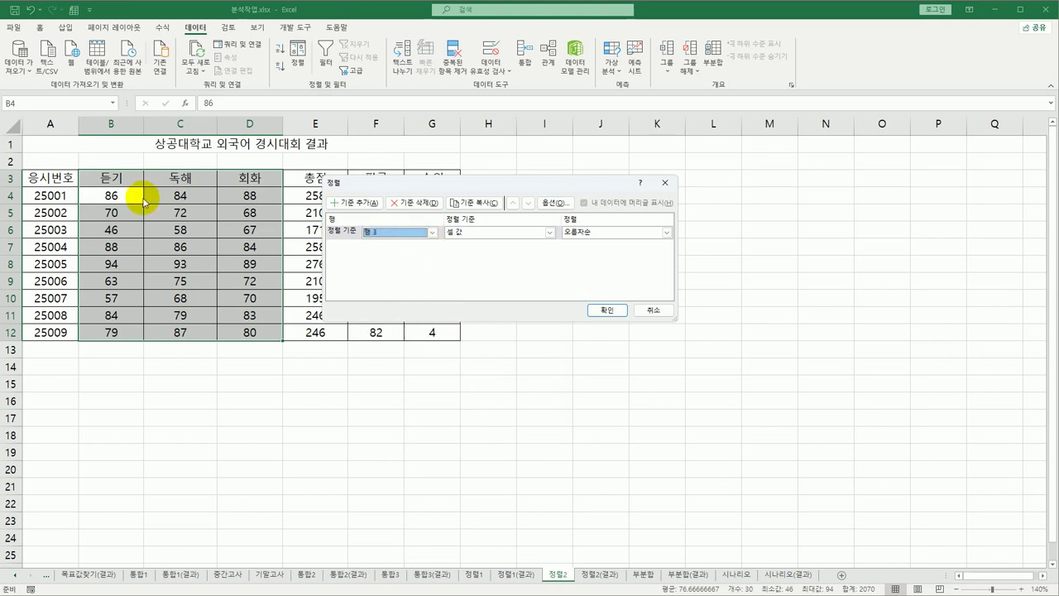
left_click(596, 232)
left_click(598, 264)
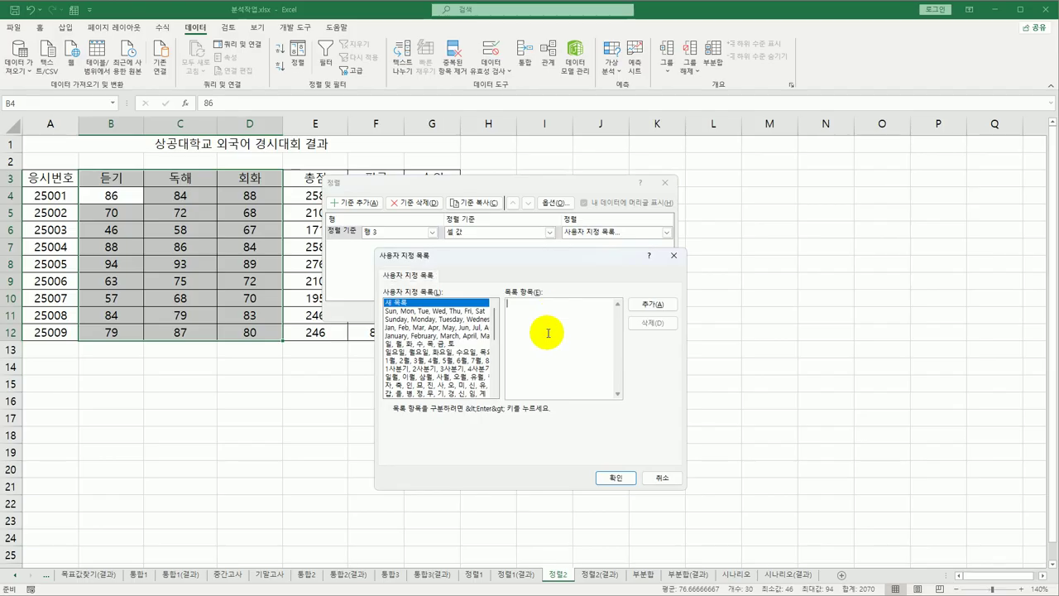
type("듣")
type("화")
key("Return")
type("듣기")
key("Return")
type("독해")
left_click(639, 303)
- Apply the custom list 회화, 듣기, 독해 as the order for row 3 and run the sort
left_click_drag(496, 327, 497, 356)
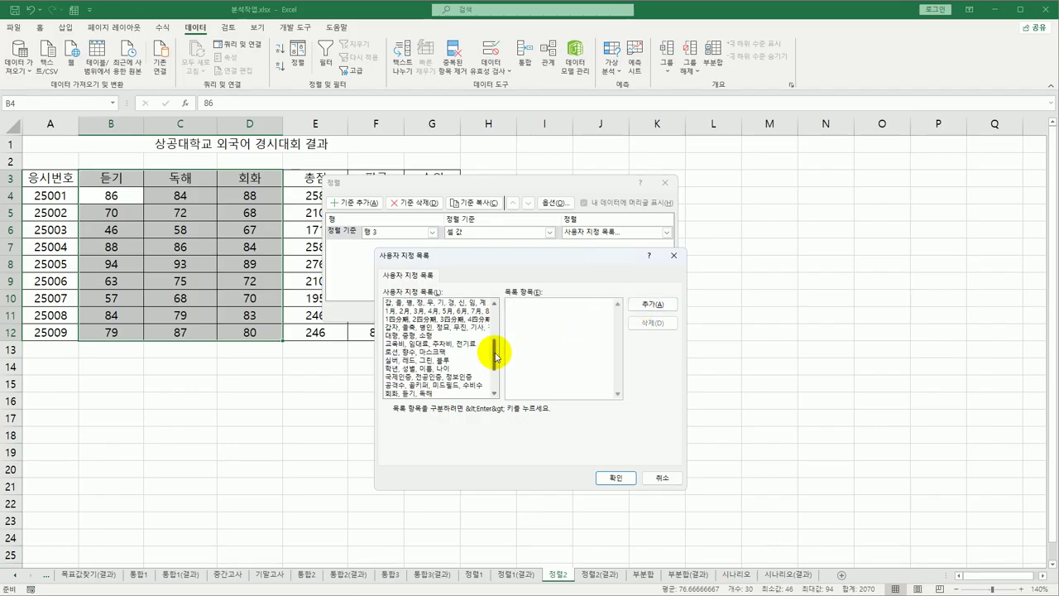
left_click(453, 394)
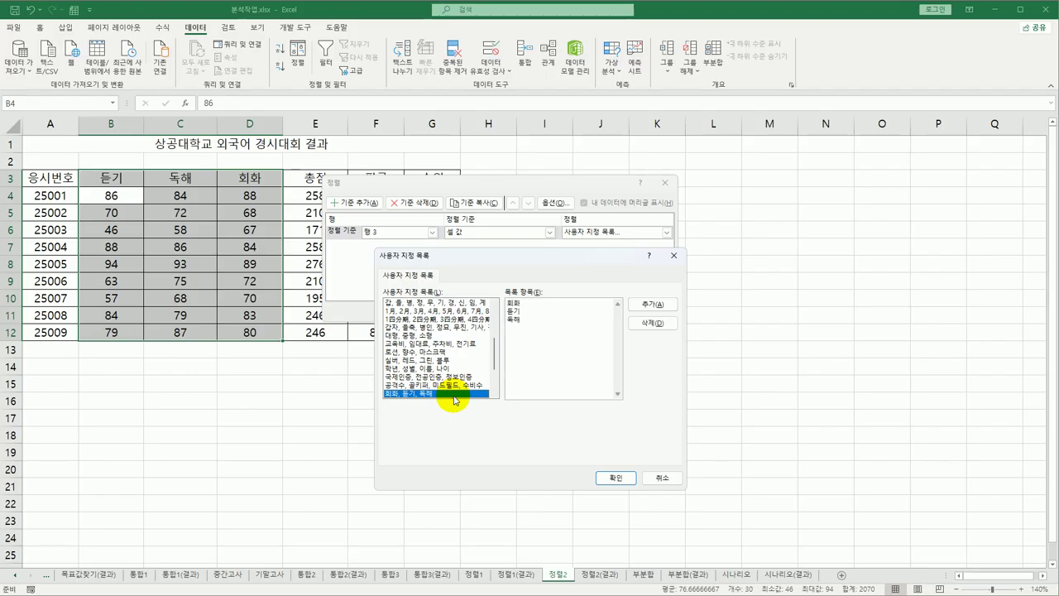
left_click(613, 479)
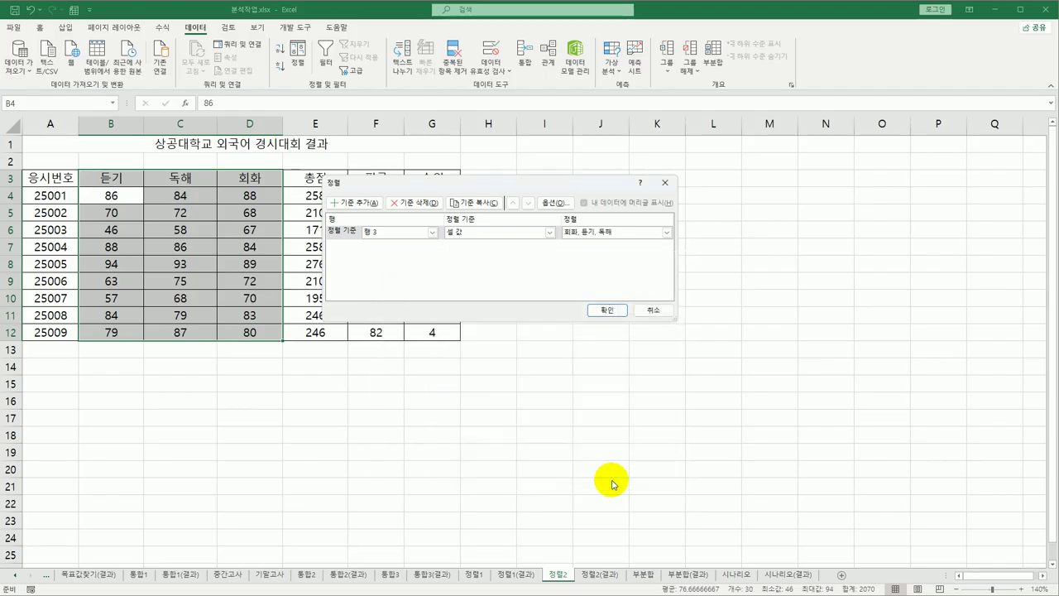
left_click(605, 311)
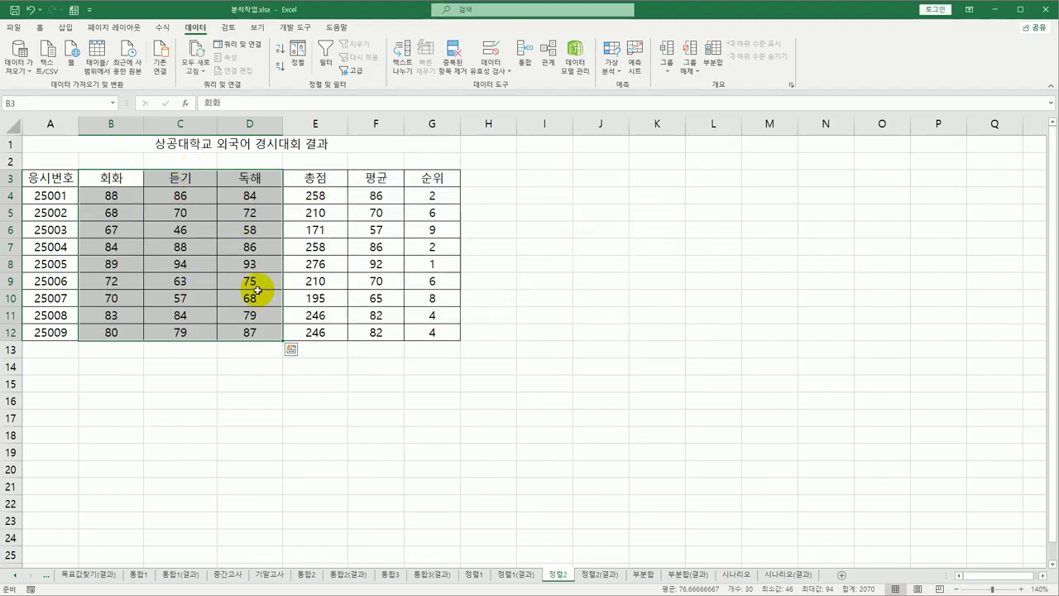
- Compare the rearranged columns on sheet 정렬2 with the reference on sheet 정렬2(결과)
left_click(255, 332)
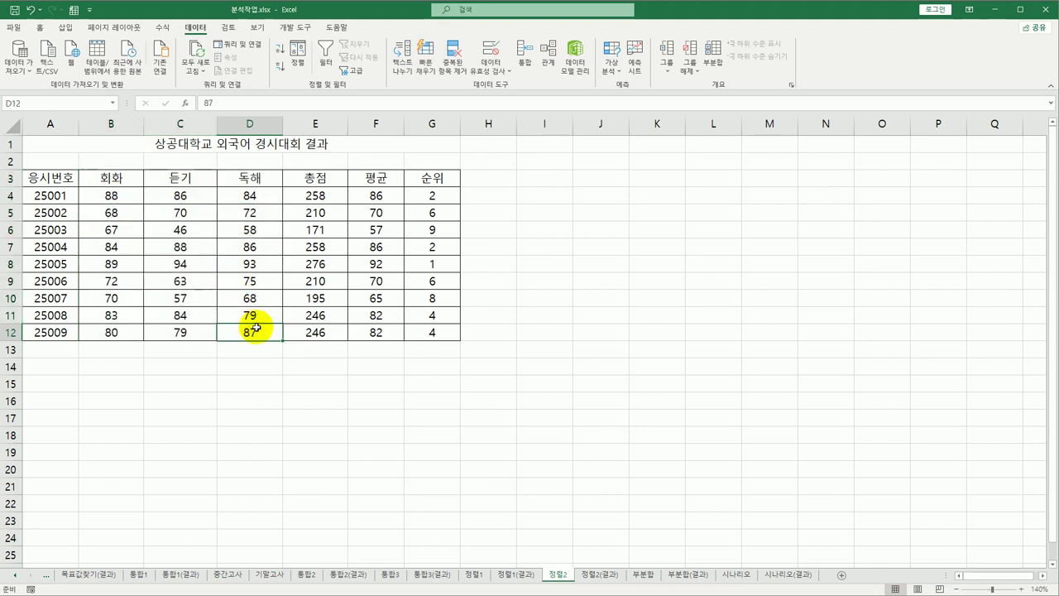
left_click(599, 579)
left_click(559, 574)
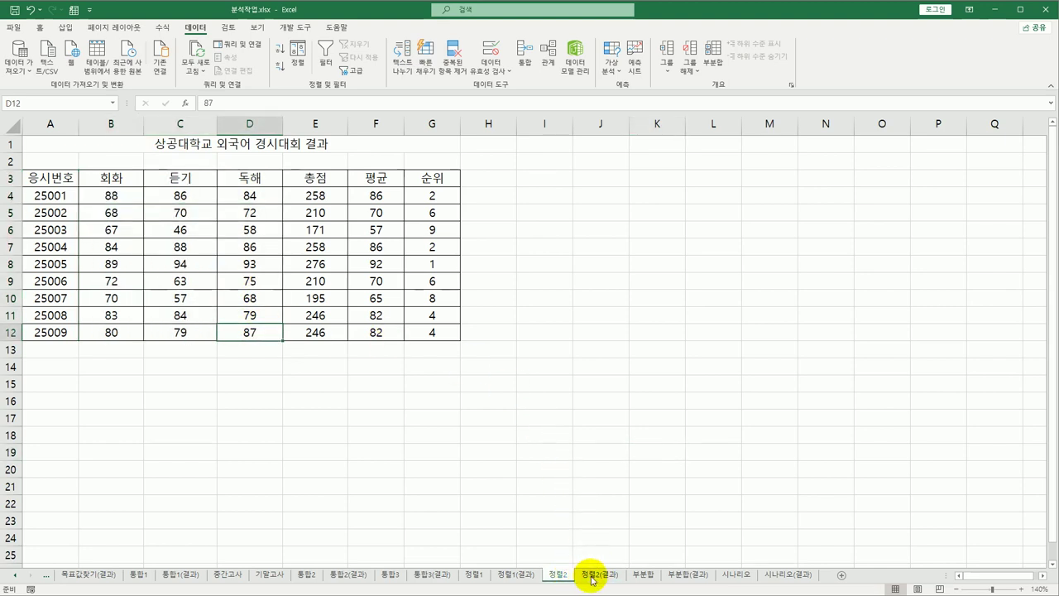
left_click(592, 580)
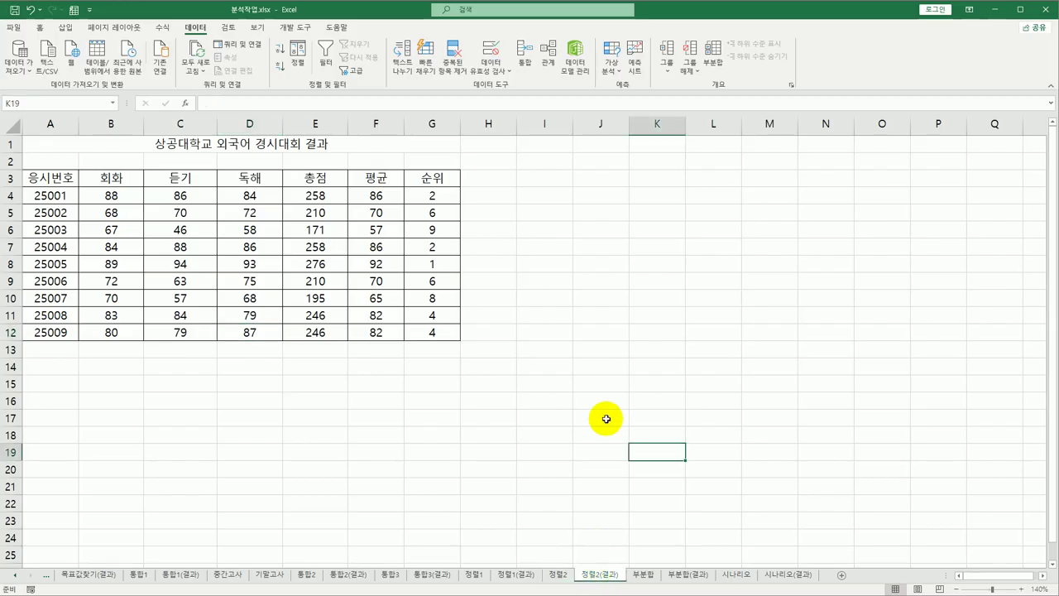